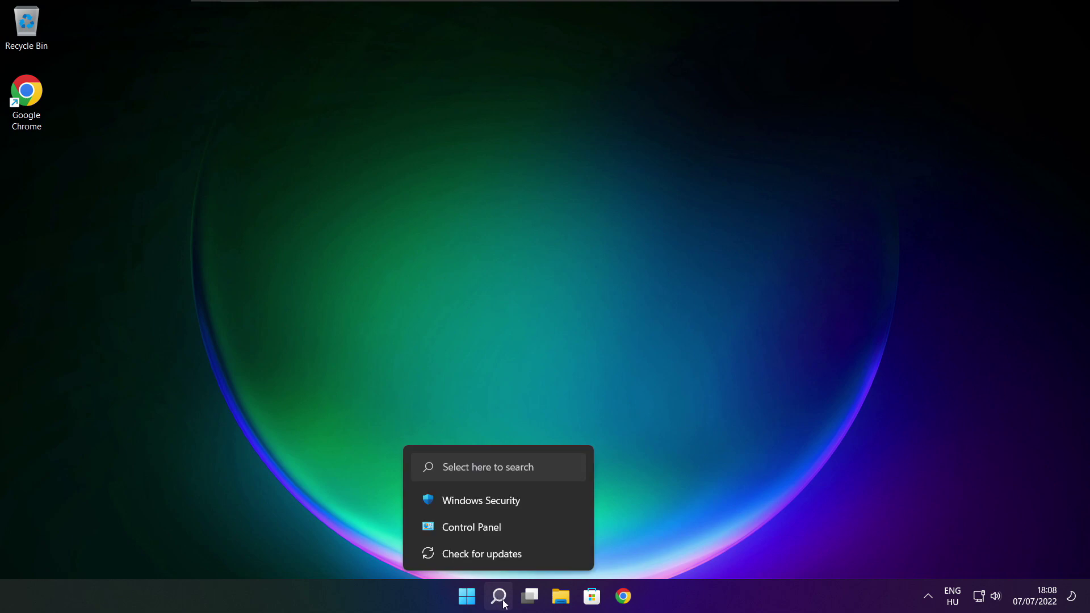
Search Windows for 'device manager' and open the Device Manager best match.
click(505, 604)
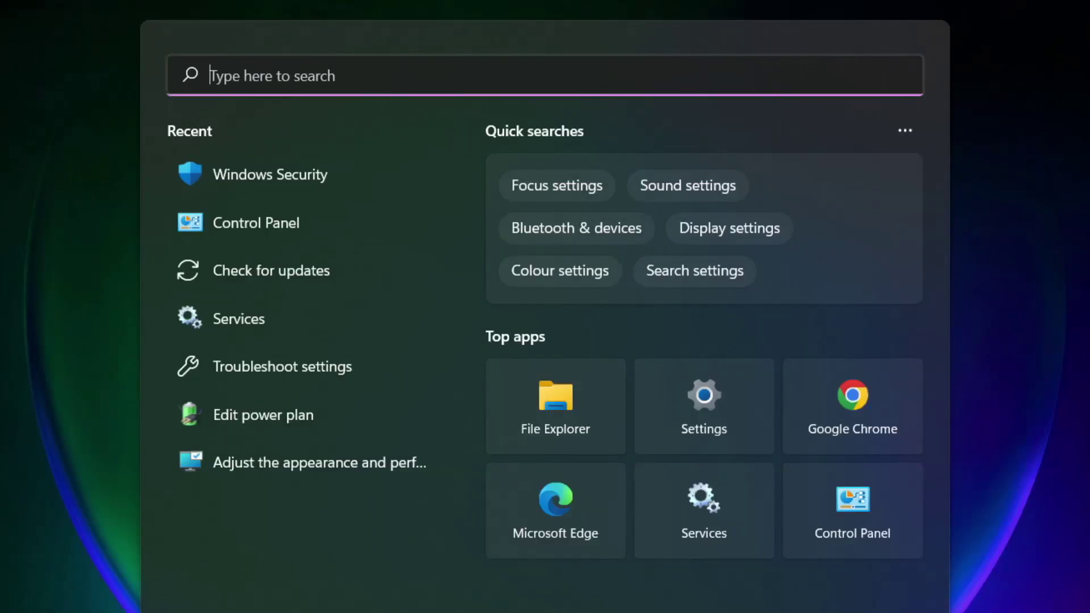
text(device ma)
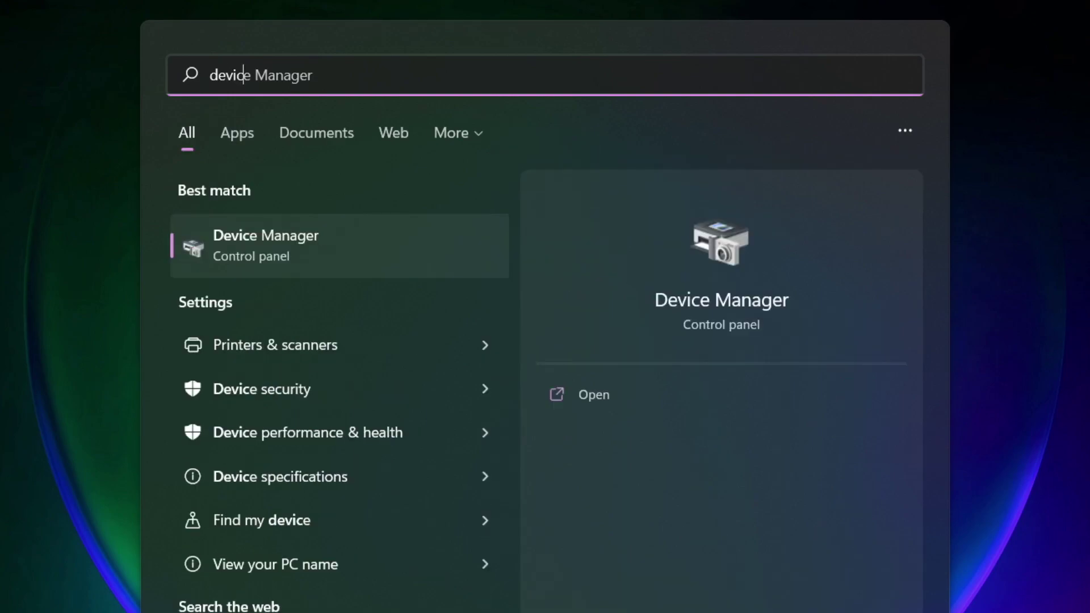
text(nager)
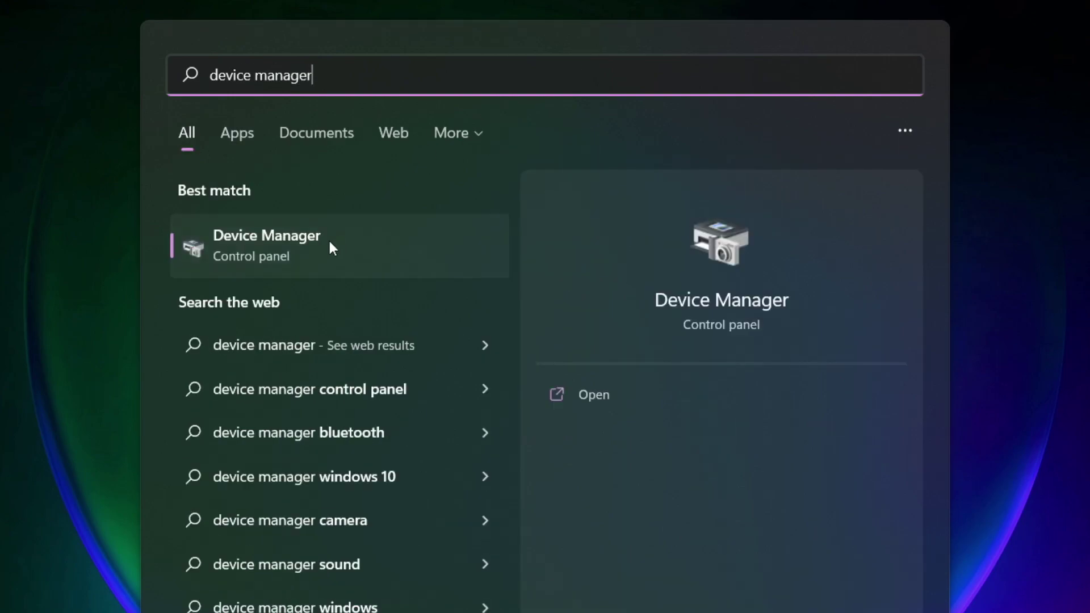
click(400, 249)
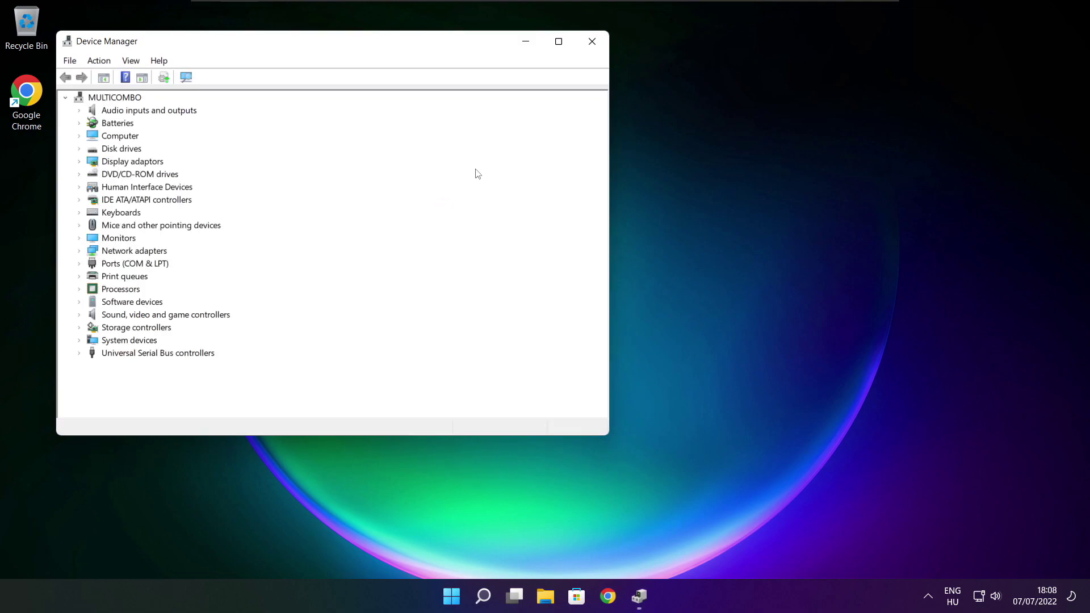
Maximize Device Manager and auto-search for a VMware SVGA 3D driver; it's already up to date.
click(558, 43)
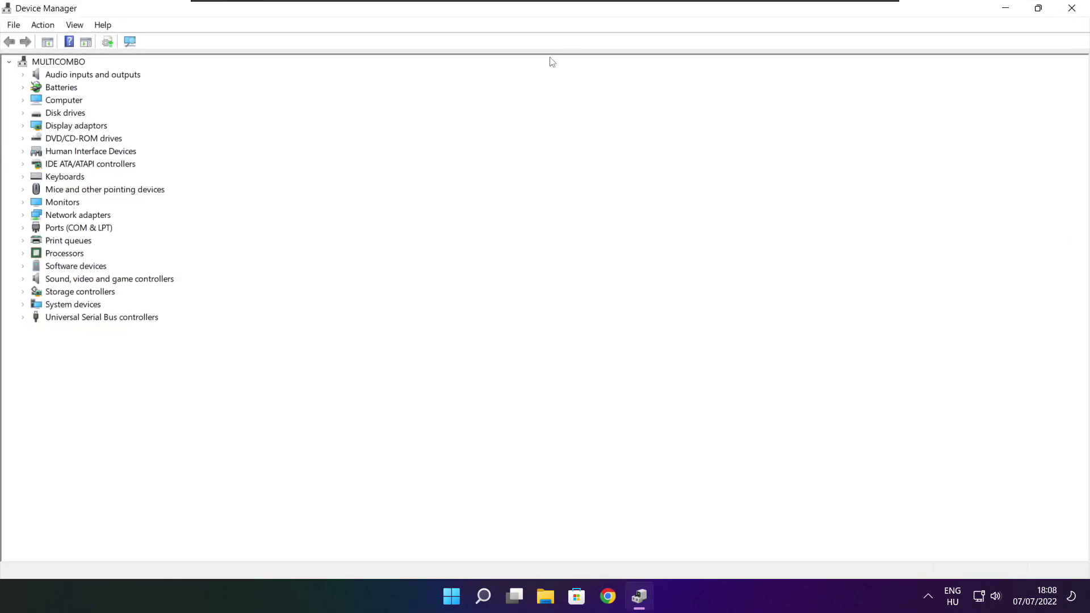
click(36, 128)
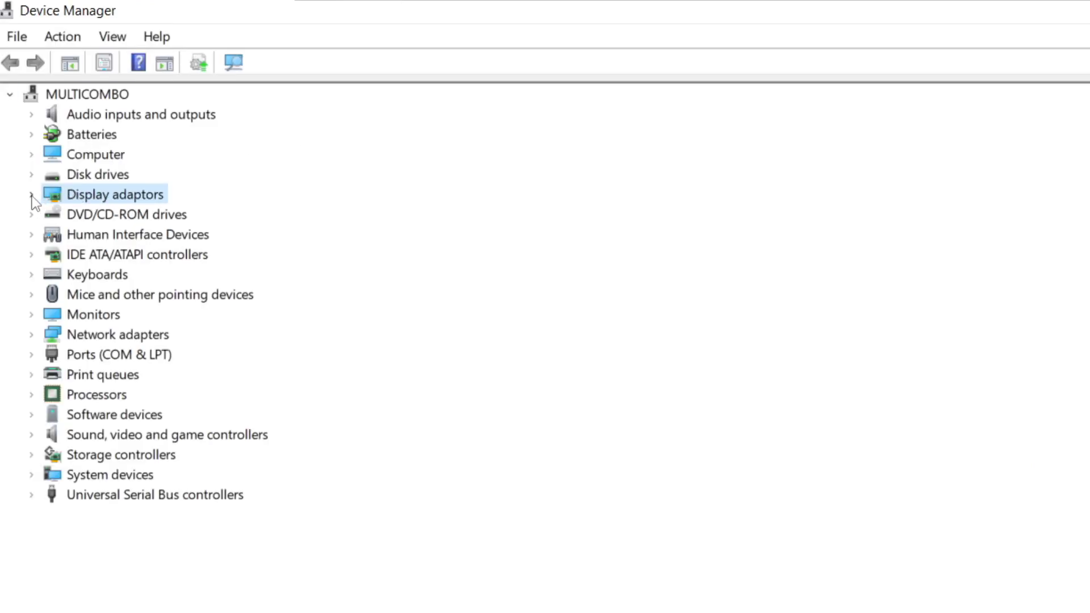
click(32, 195)
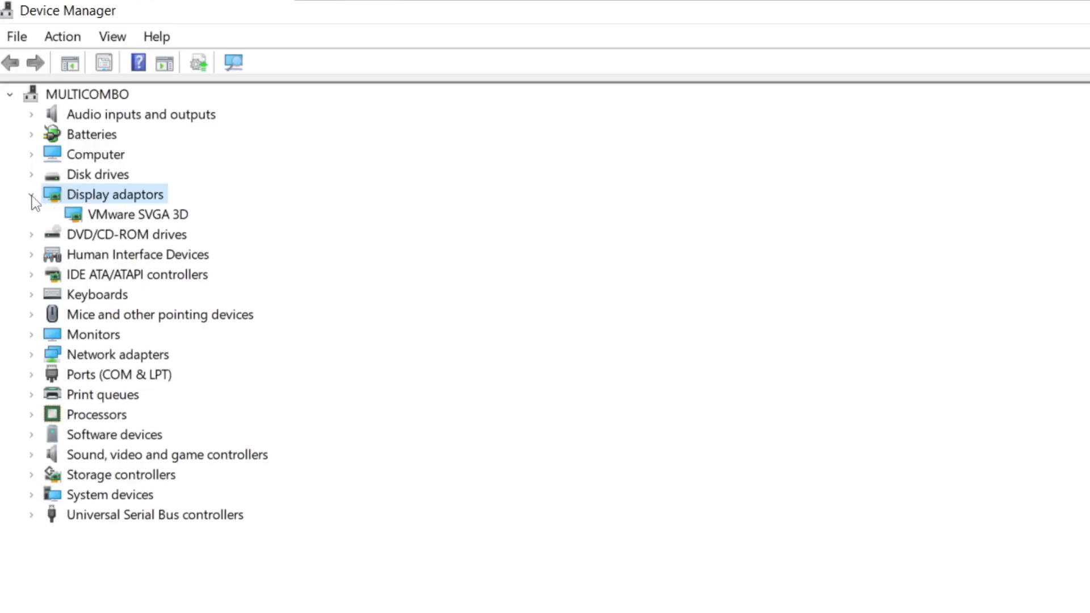
click(181, 214)
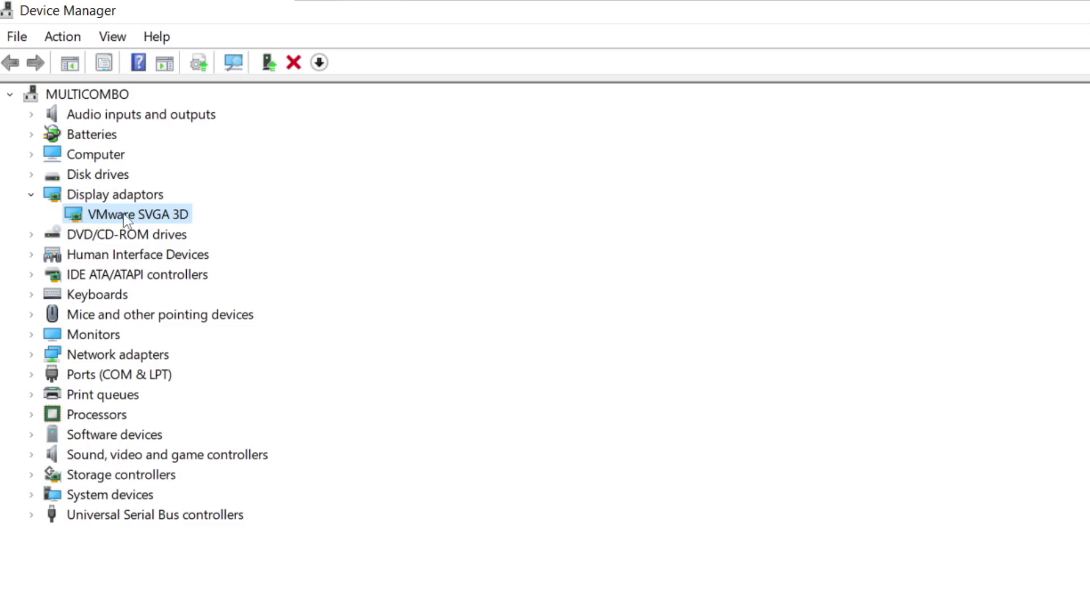
right_click(115, 213)
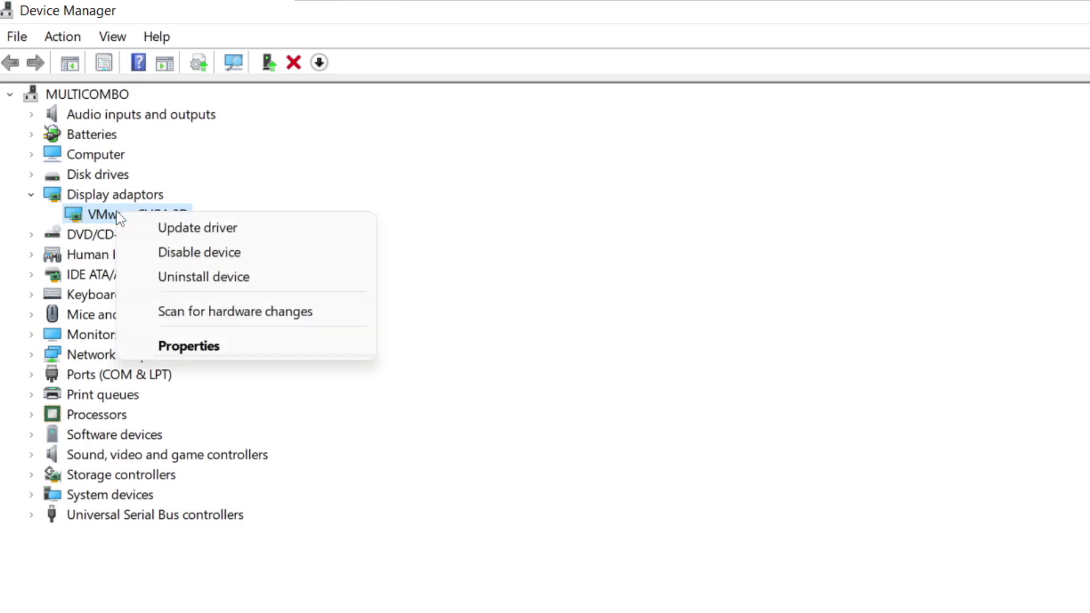
click(238, 228)
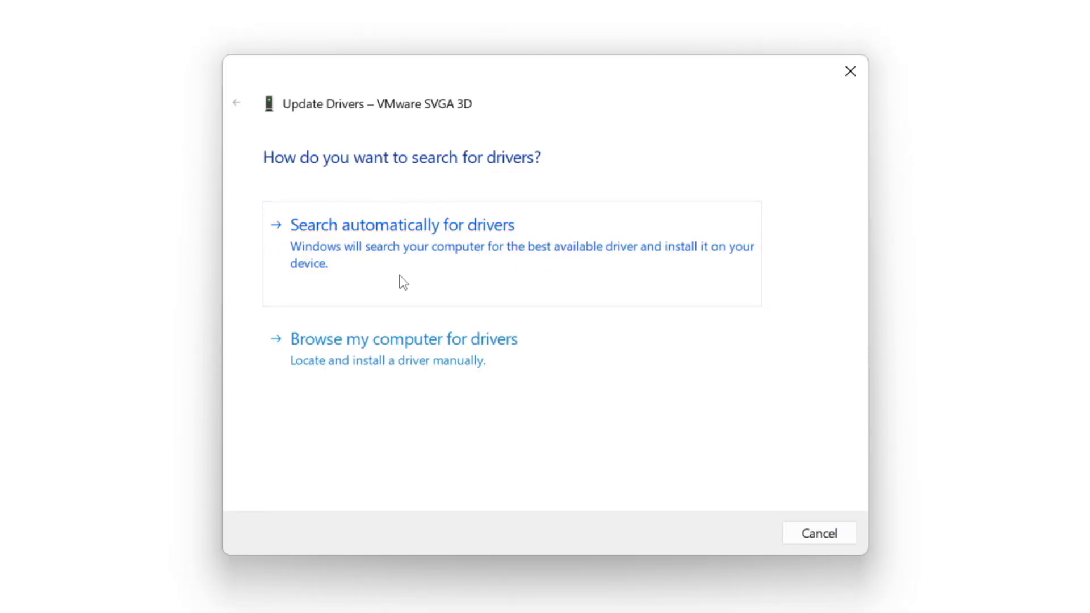
click(480, 257)
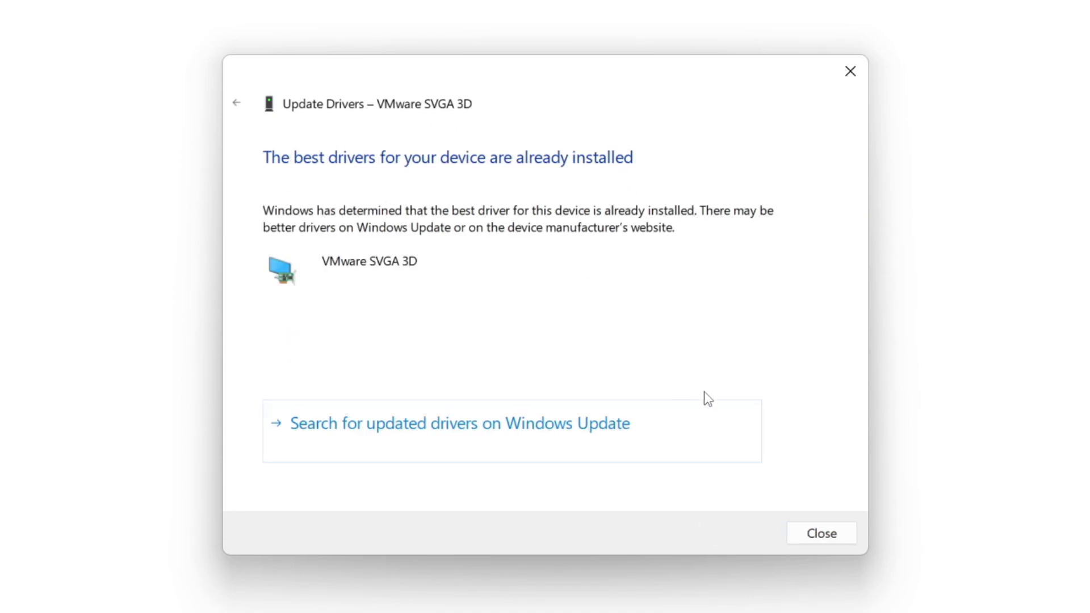
click(820, 537)
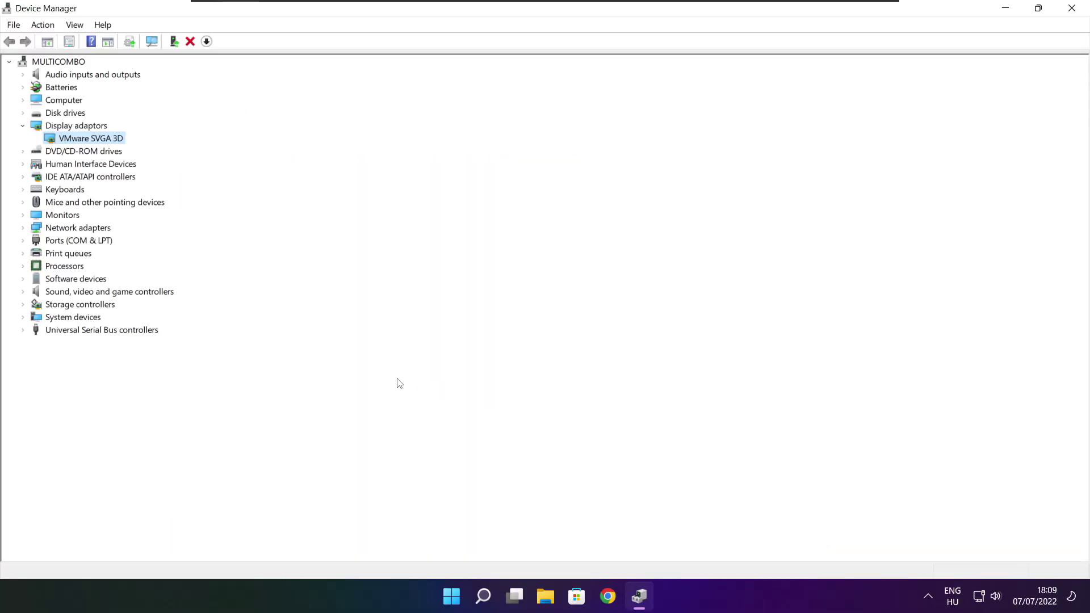
Auto-search for a High Definition Audio Device driver under Sound, video and game controllers; it's current.
click(46, 360)
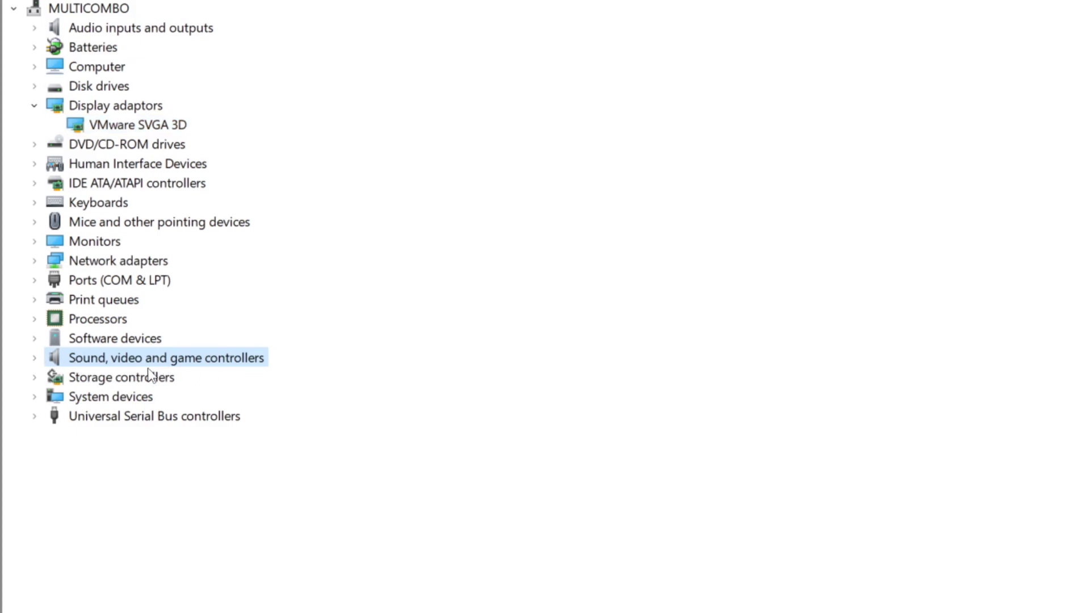
click(35, 358)
click(186, 379)
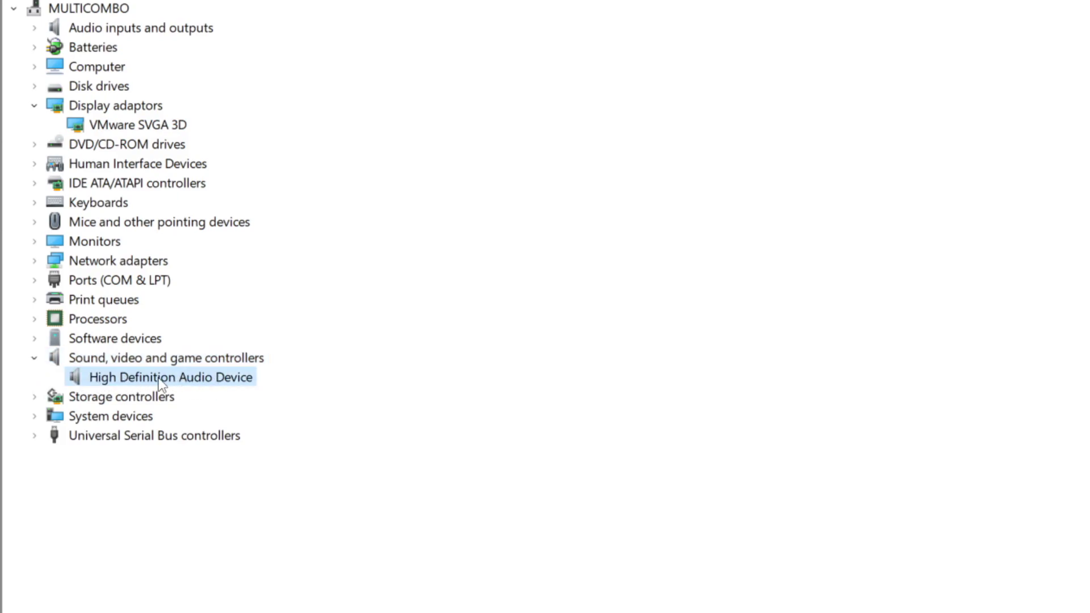
right_click(162, 383)
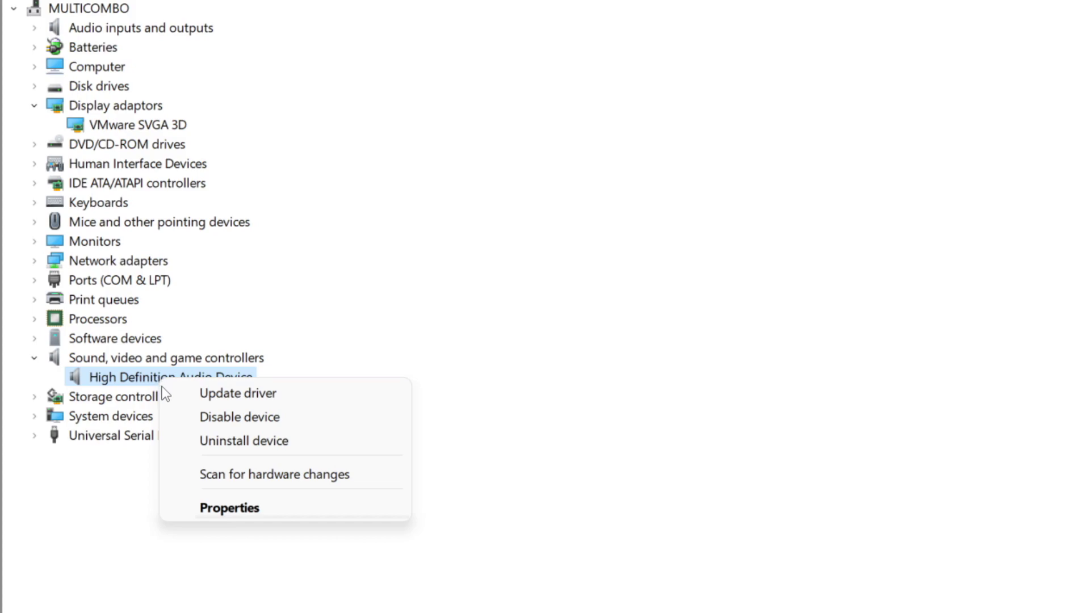
click(324, 402)
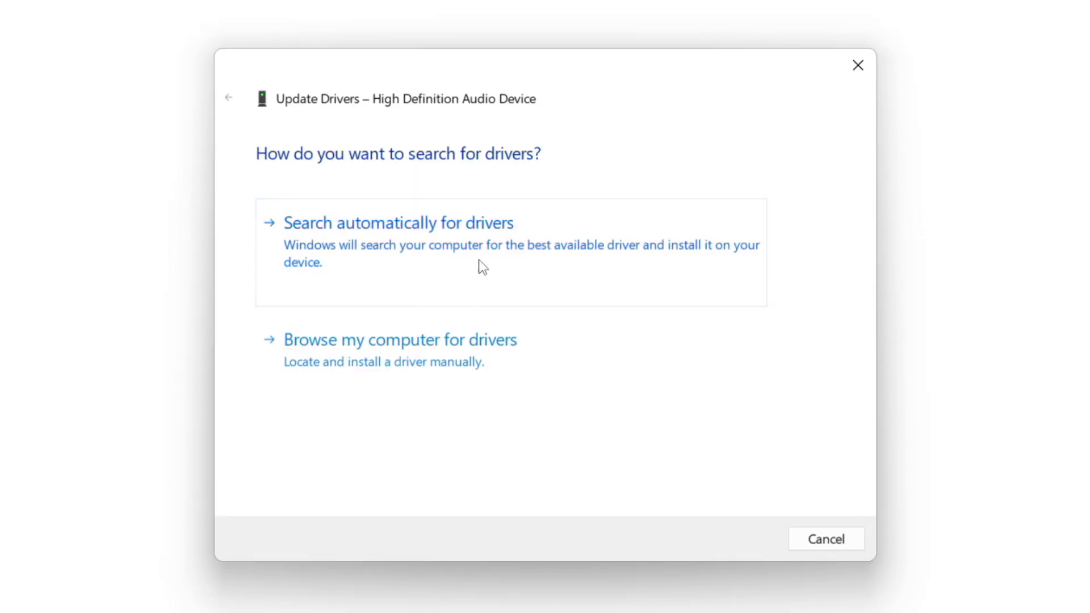
click(434, 247)
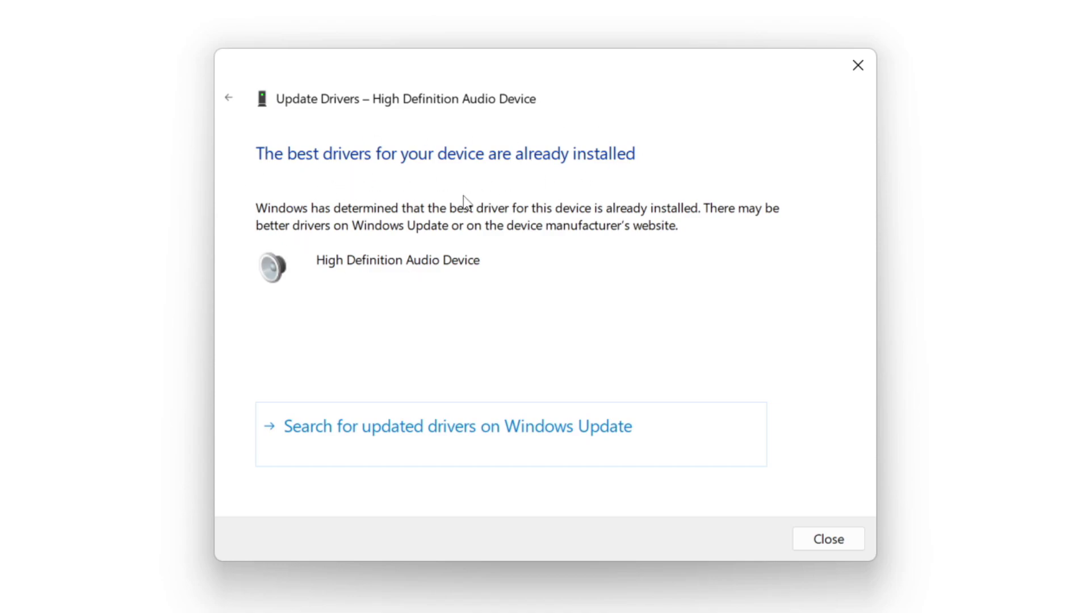
click(829, 539)
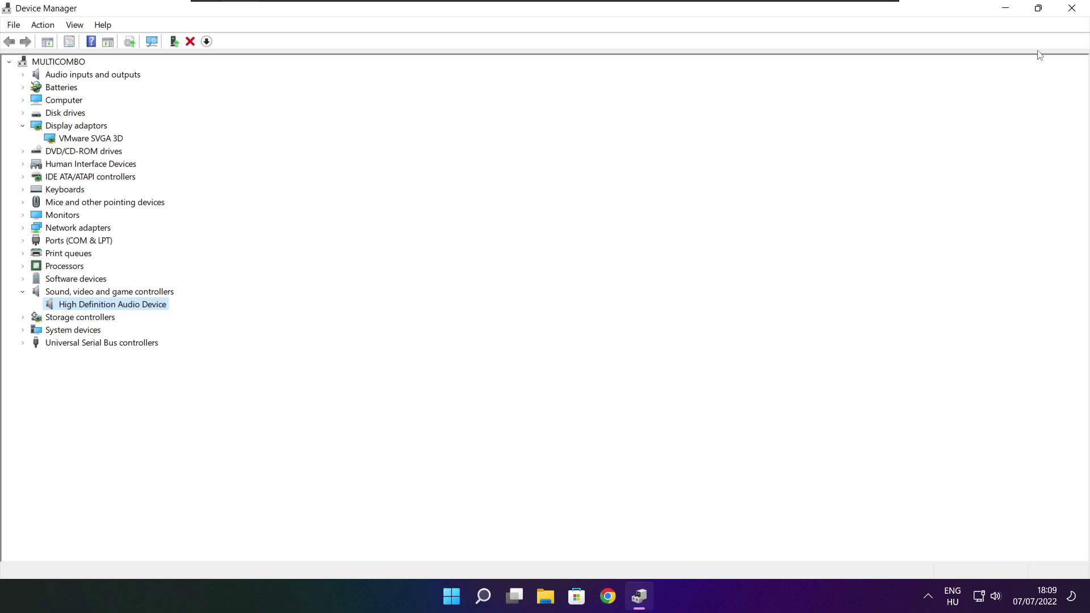
Close Device Manager and verify the NOT WORKING GAME's files in Steam; all 3367 validate.
click(1072, 9)
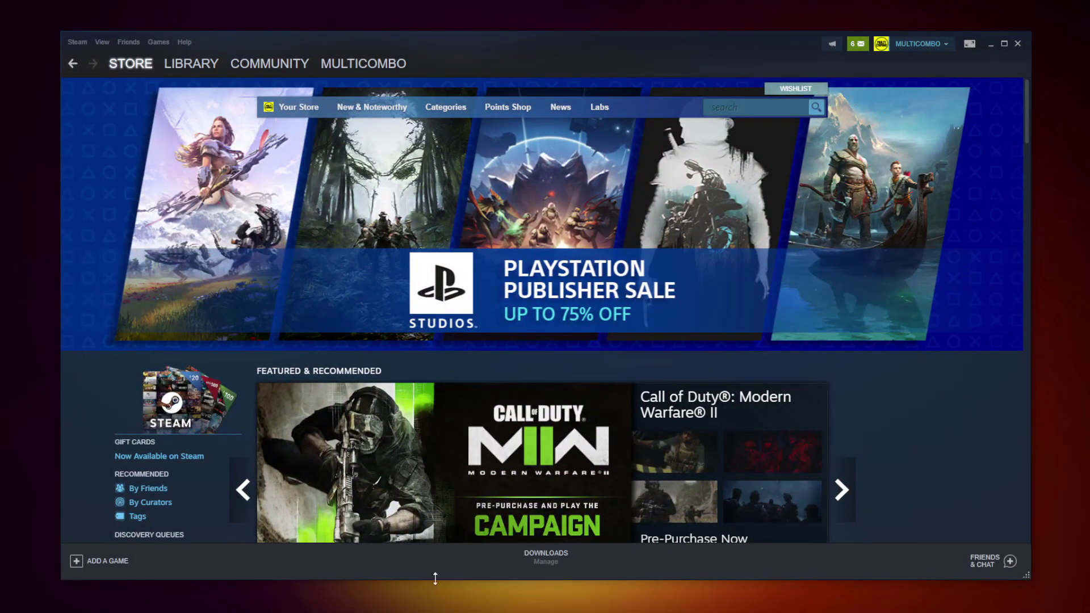
click(188, 66)
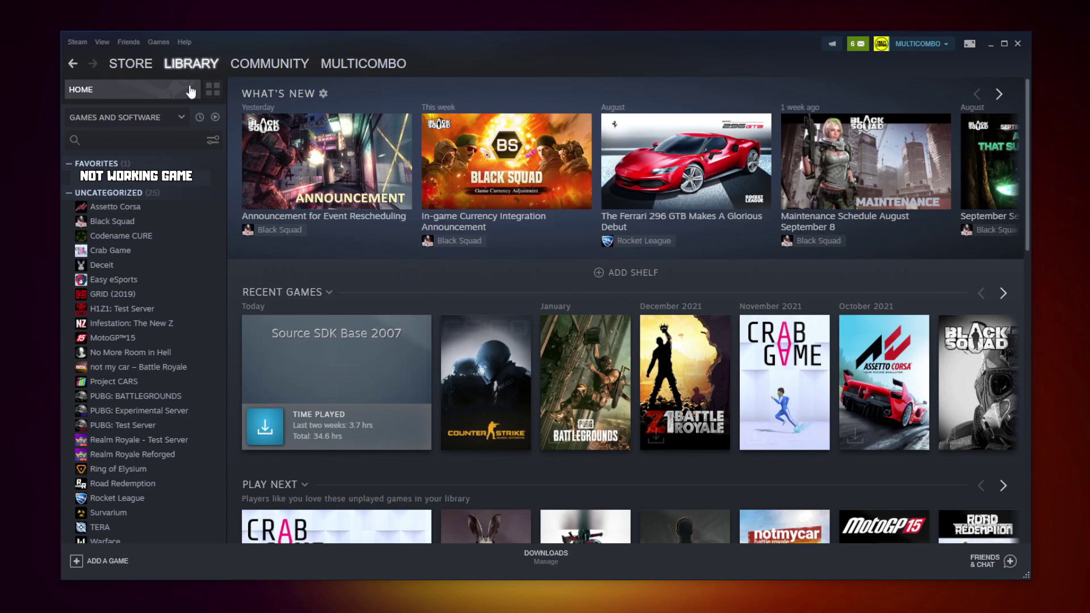
right_click(213, 185)
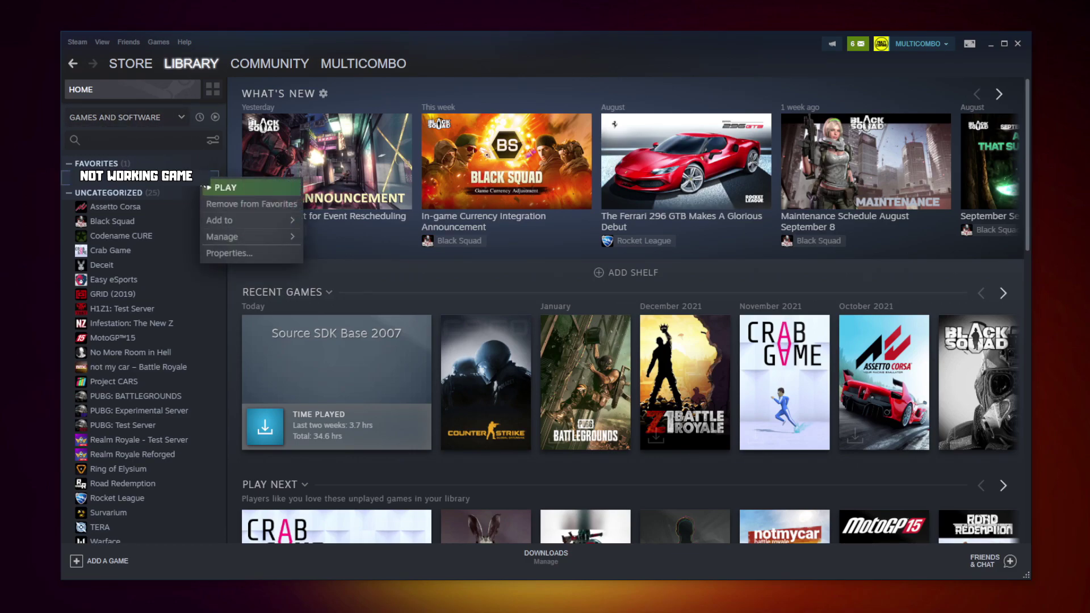
click(243, 253)
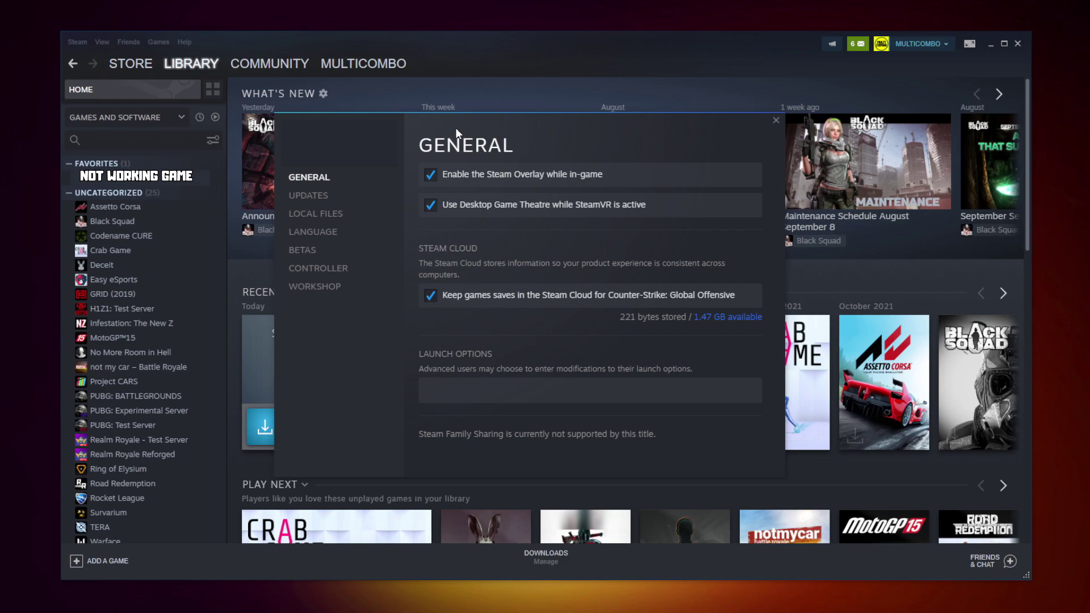
click(320, 216)
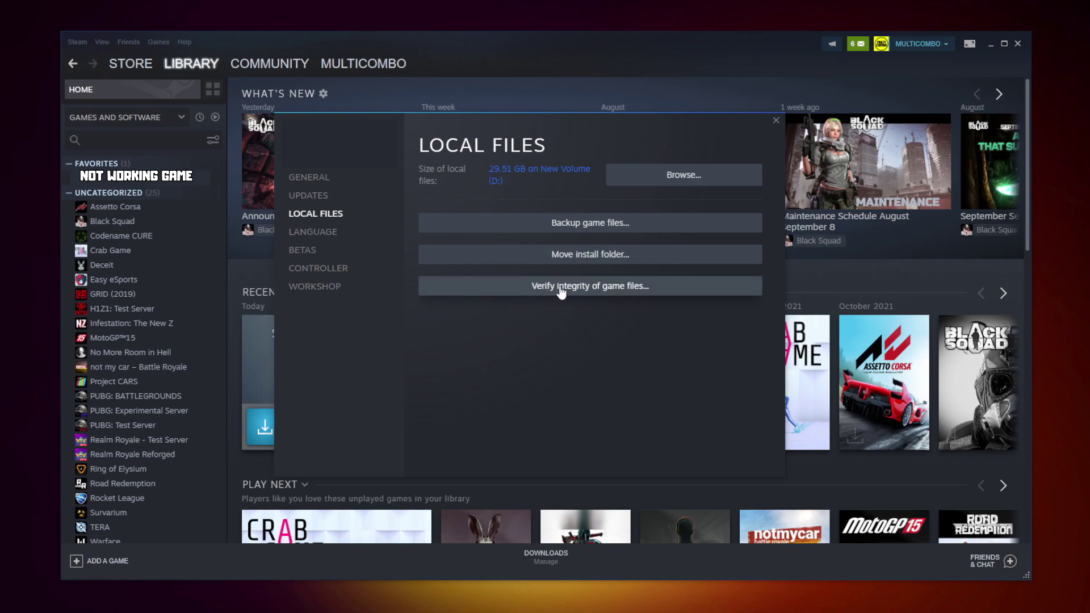
click(594, 288)
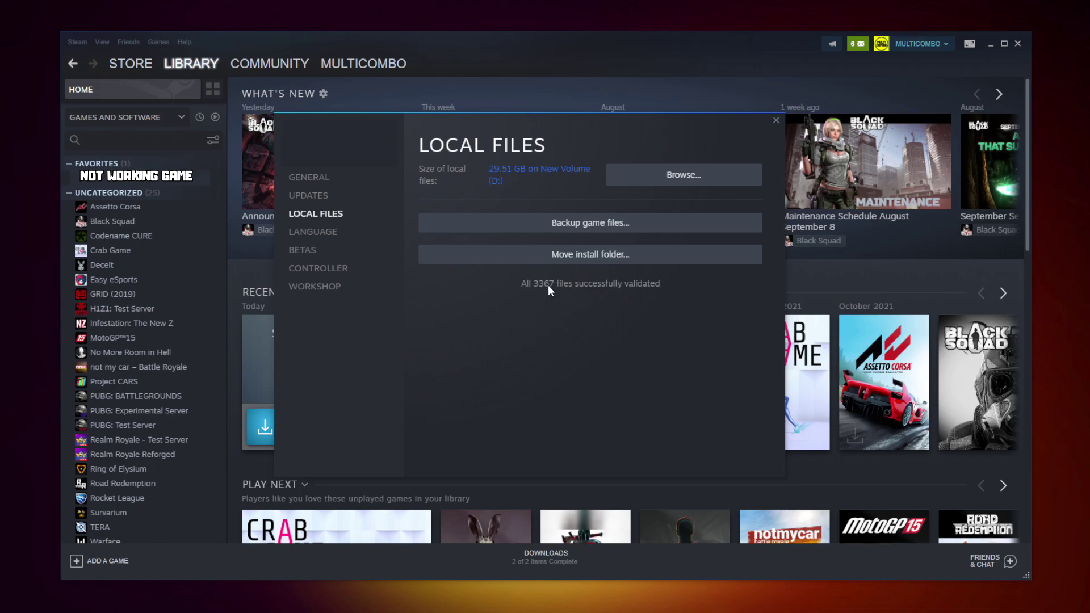
Open the Compatibility properties of the NOT WORKING GAME executable in its install folder.
click(653, 182)
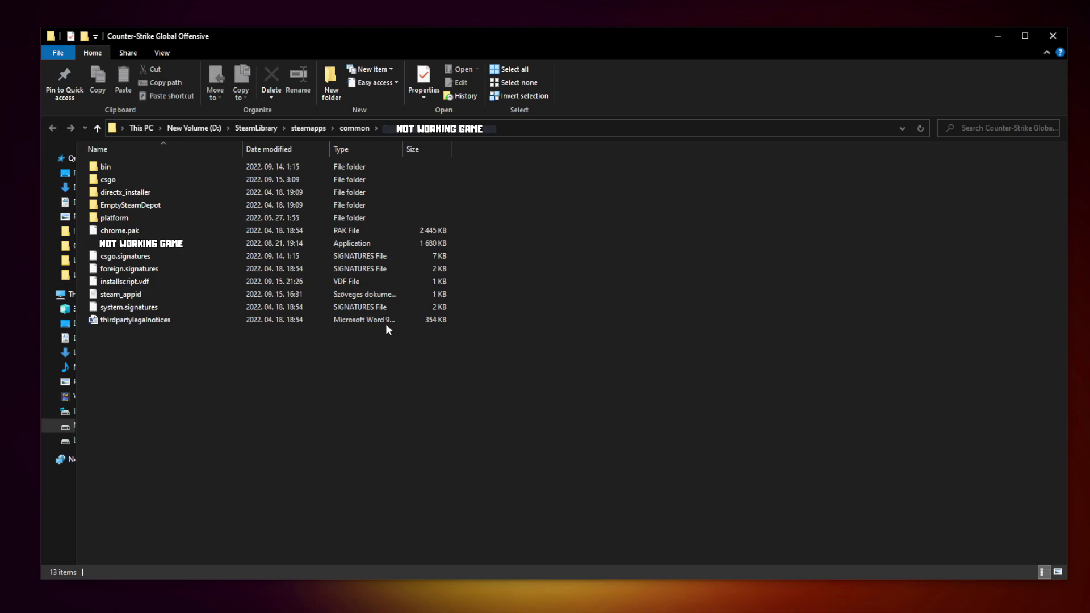
click(181, 247)
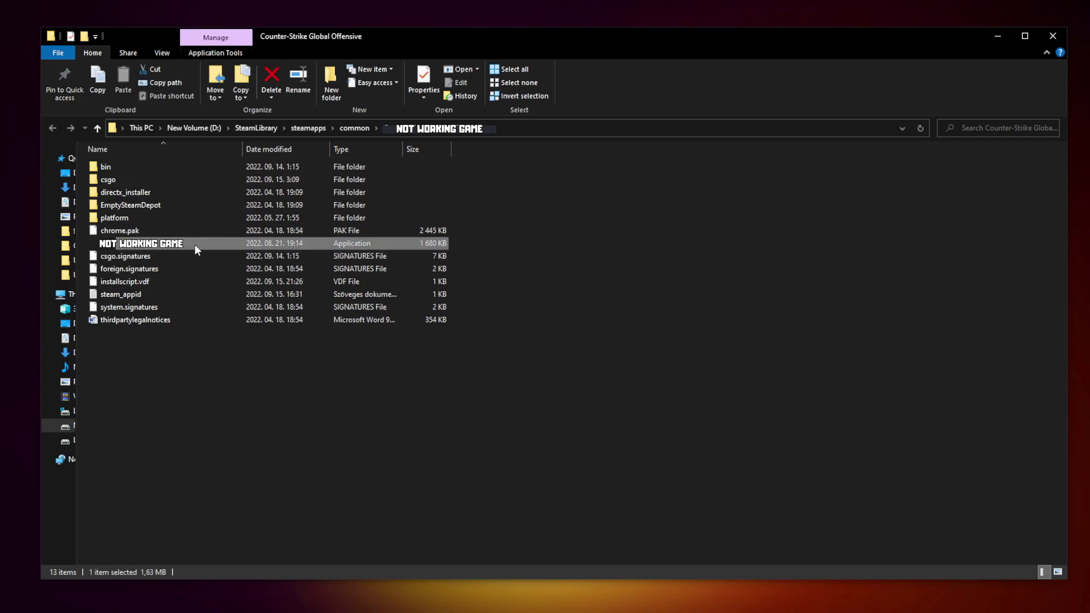
right_click(221, 248)
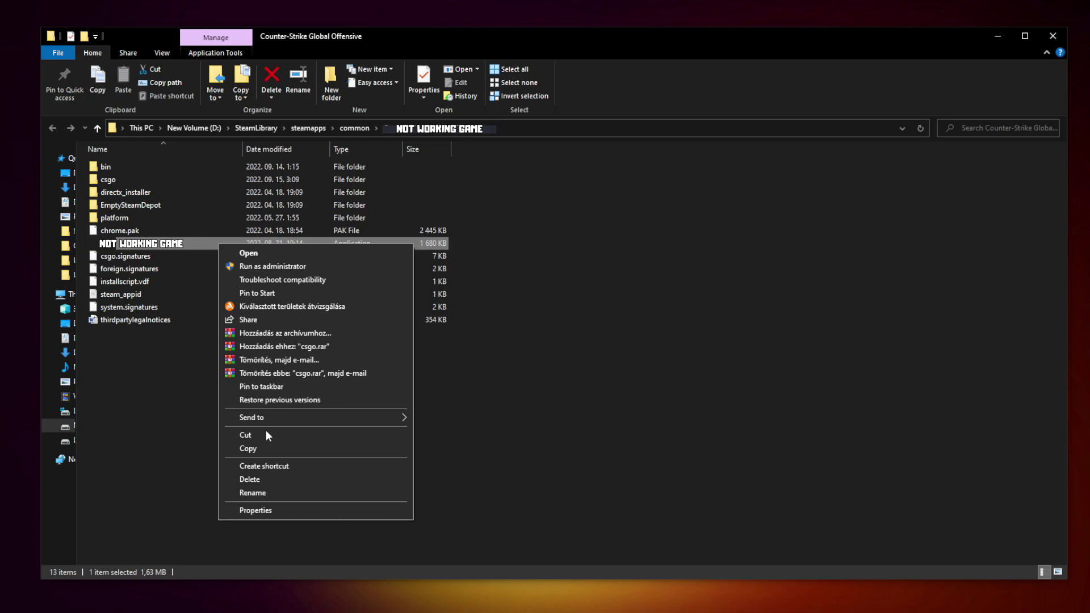
click(314, 508)
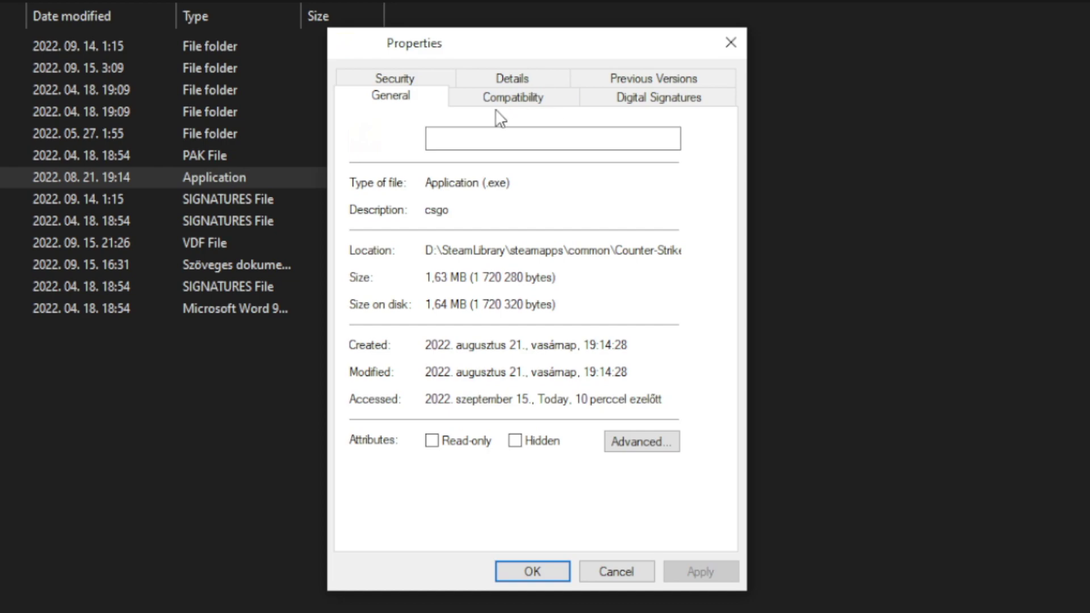
click(523, 110)
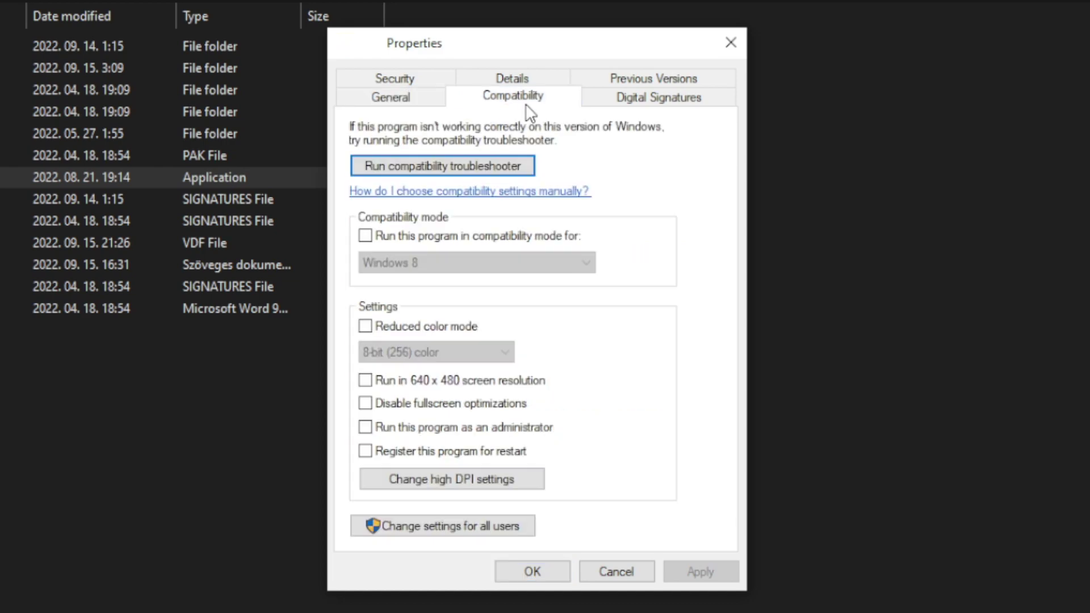
Set Windows 8 compatibility mode, disable fullscreen optimizations, run as administrator, and apply.
click(377, 240)
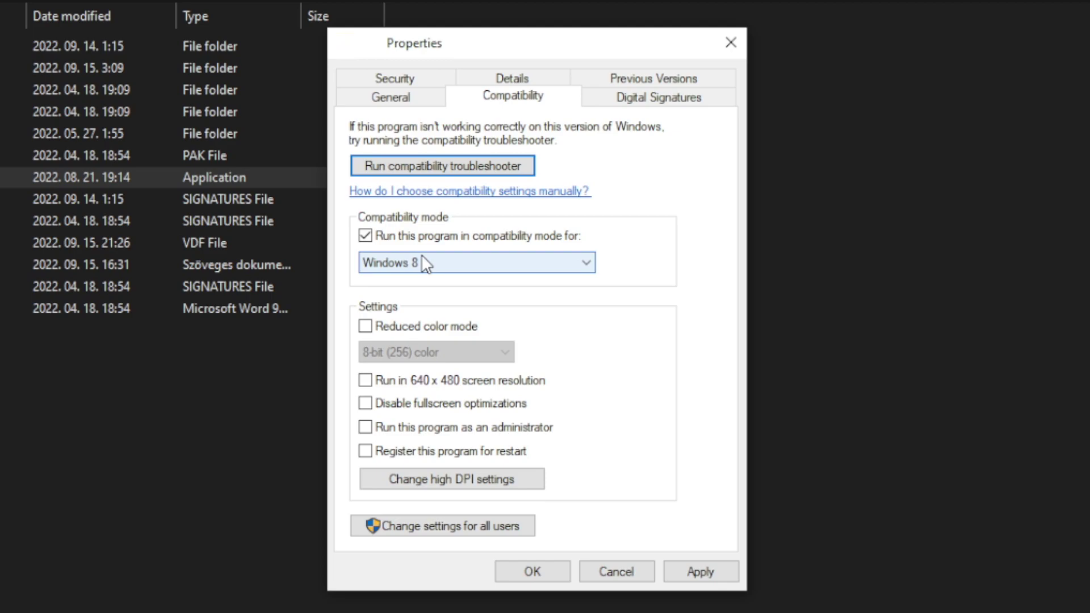
click(423, 261)
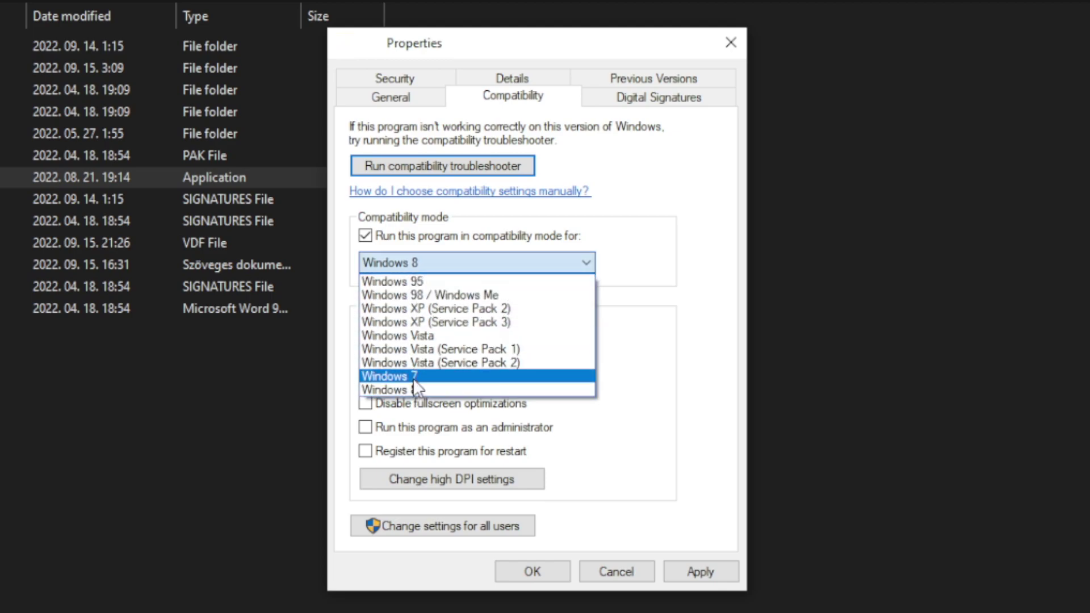
click(423, 388)
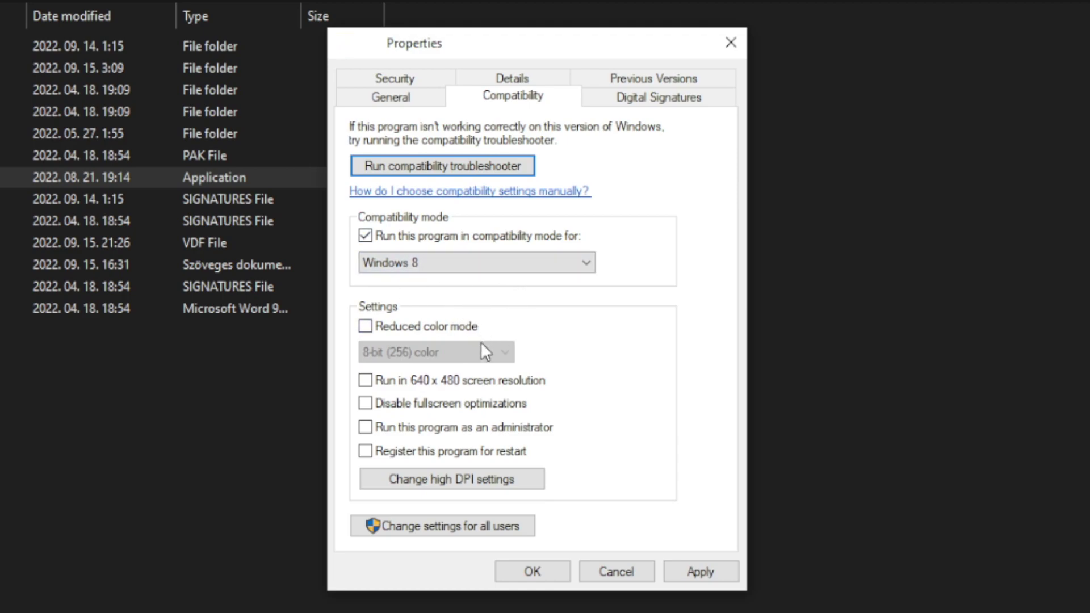
click(445, 406)
click(527, 435)
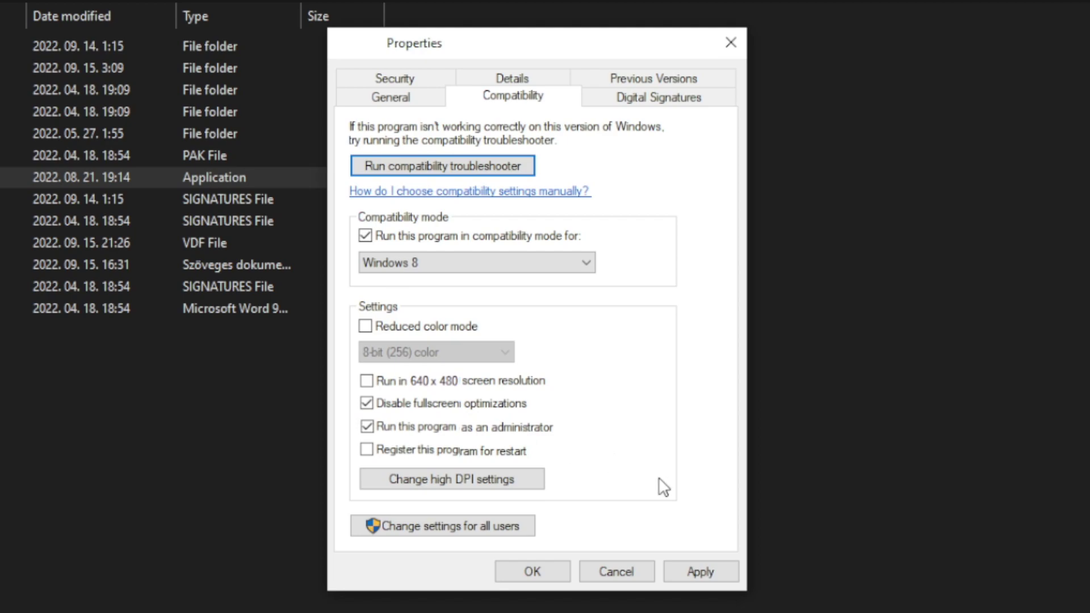
click(707, 569)
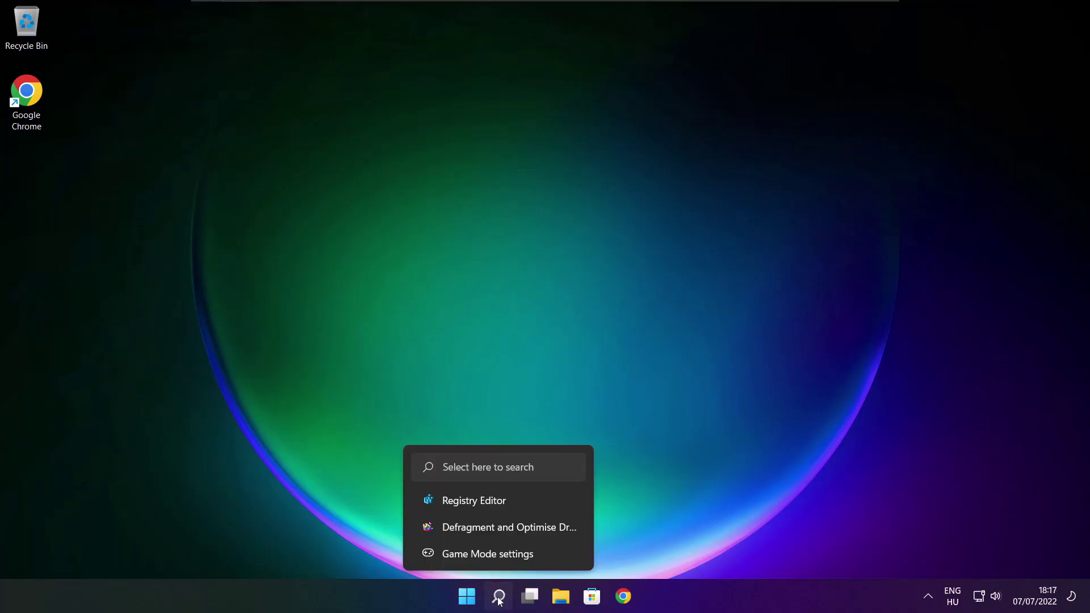
Search 'updates' and run a Windows Update check, which finds the 2022-06 Cumulative Update (KB5014668).
click(499, 596)
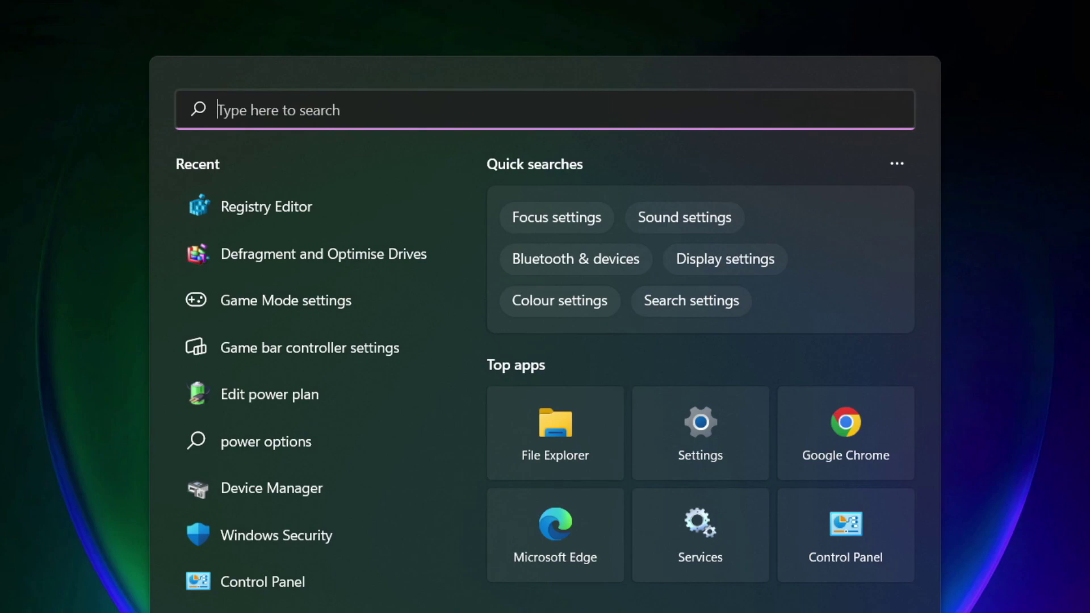
text(updates)
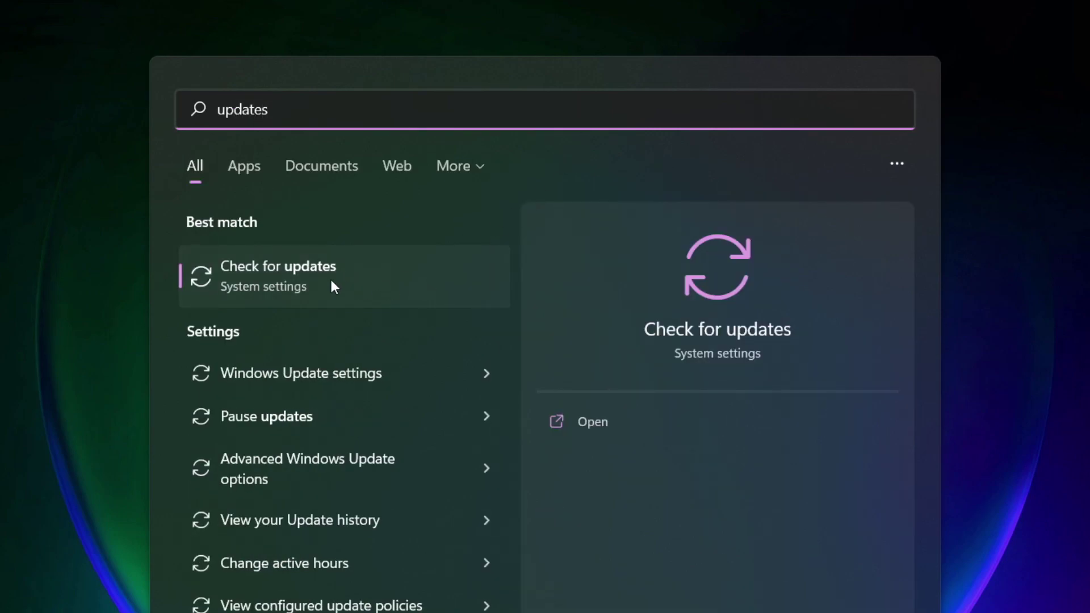
click(329, 277)
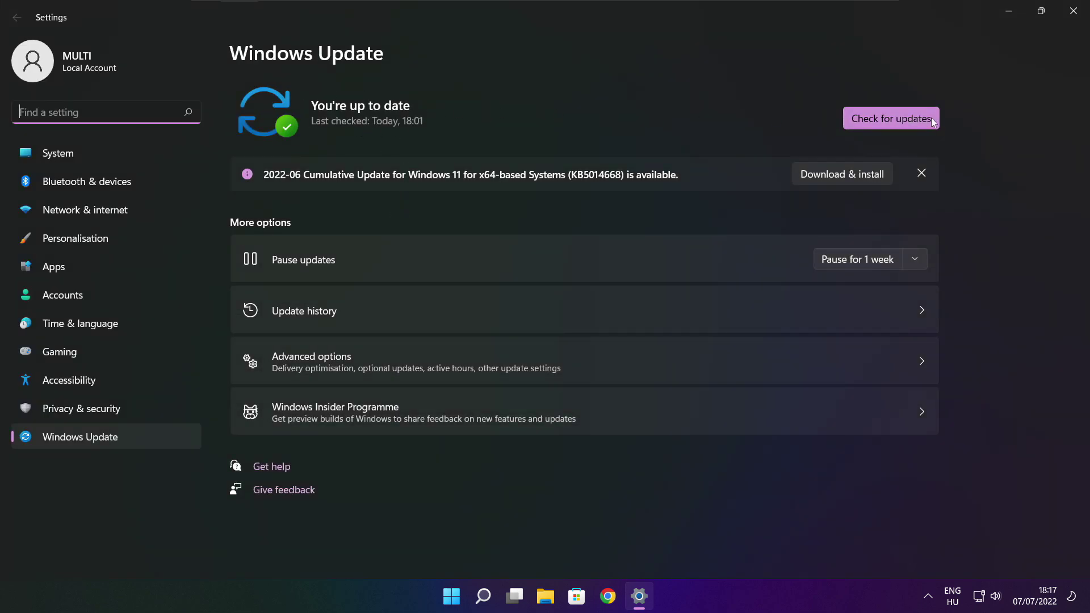
click(891, 121)
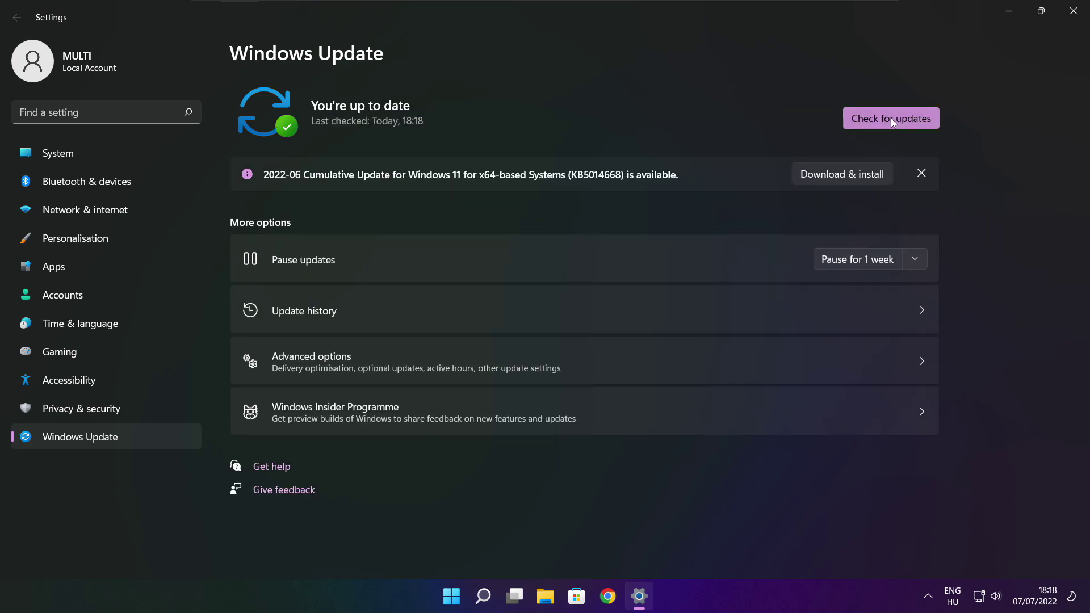
Close Settings and download dxwebsetup.exe from Chrome's DirectX End-User Runtime Web Installer page.
click(1073, 11)
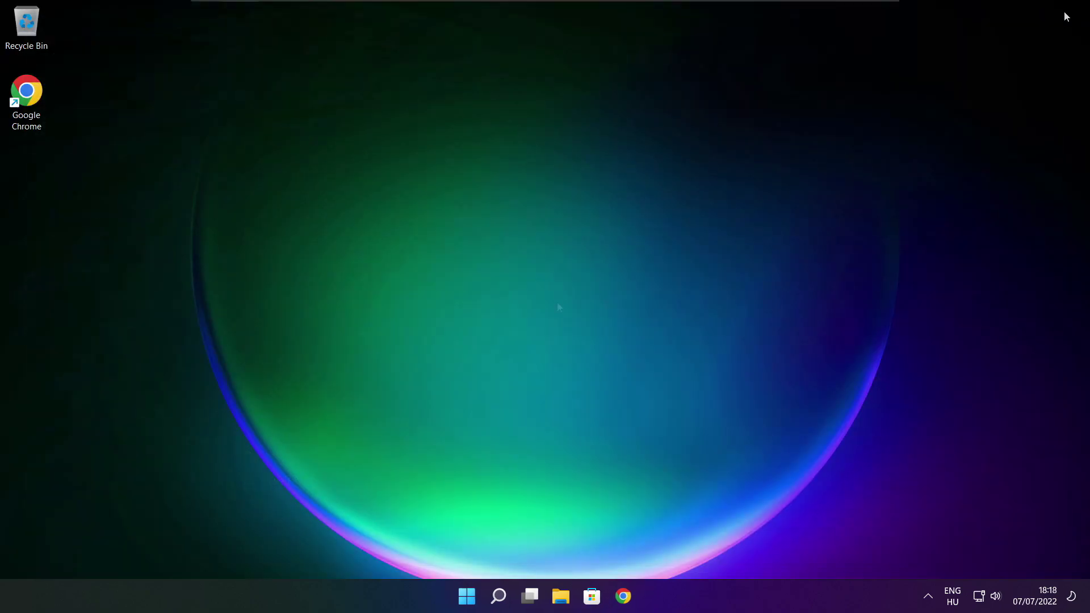
click(625, 597)
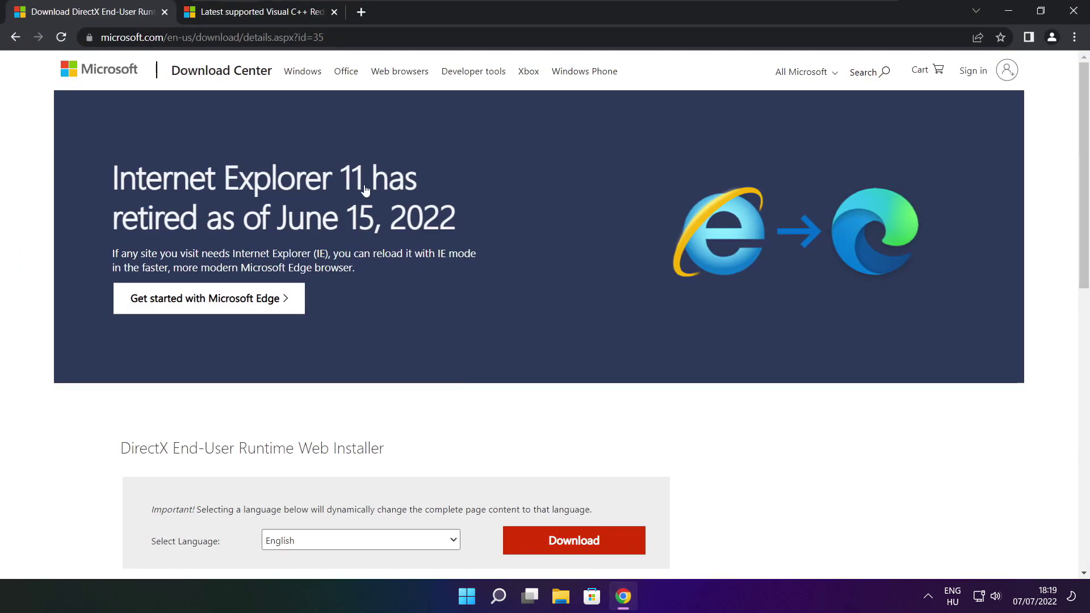
drag(325, 37, 101, 37)
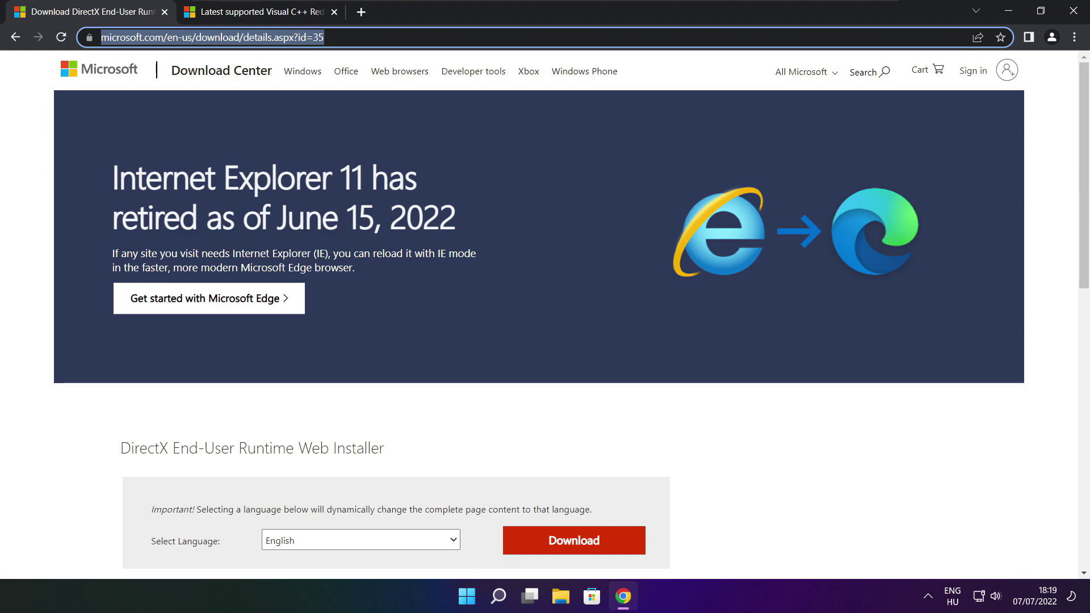
key(End)
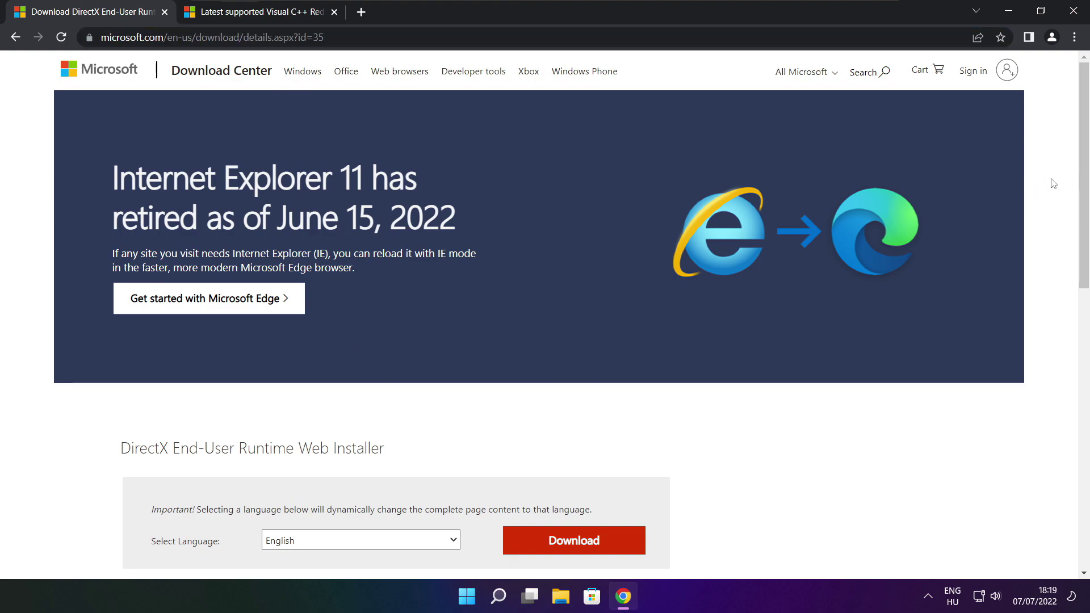
drag(1082, 177, 1084, 253)
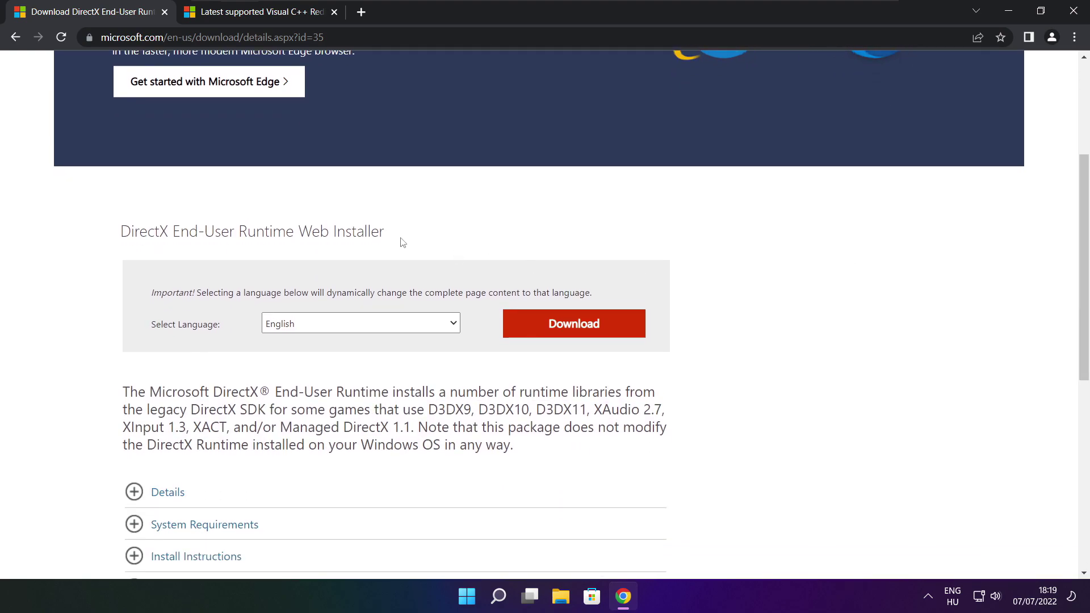
drag(402, 238, 235, 232)
click(463, 240)
click(578, 327)
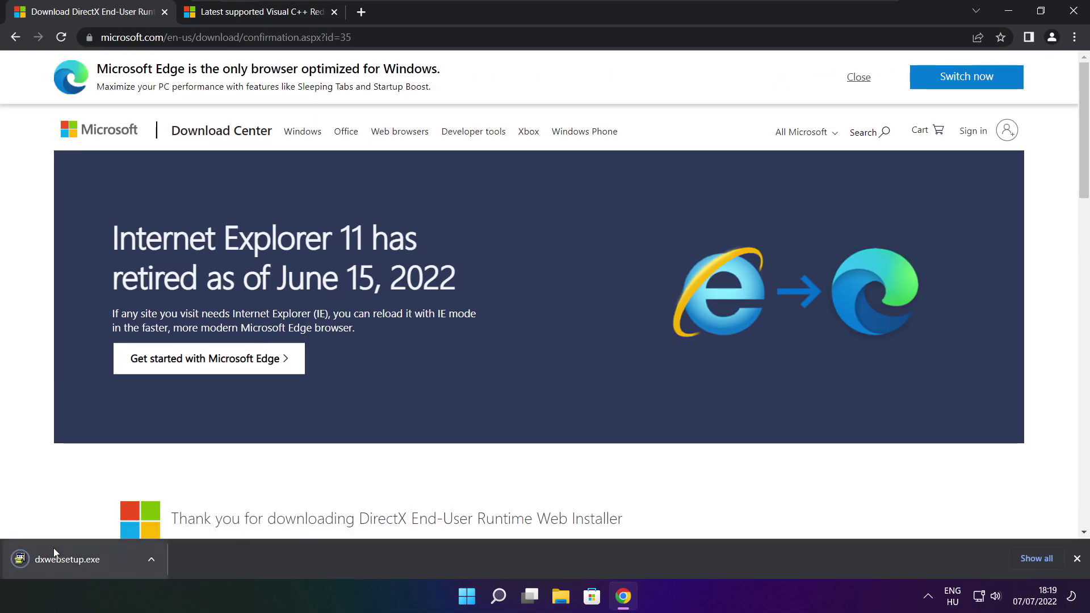
Run dxwebsetup.exe, accept the license, skip the Bing Bar, and install the DirectX runtime components.
click(102, 560)
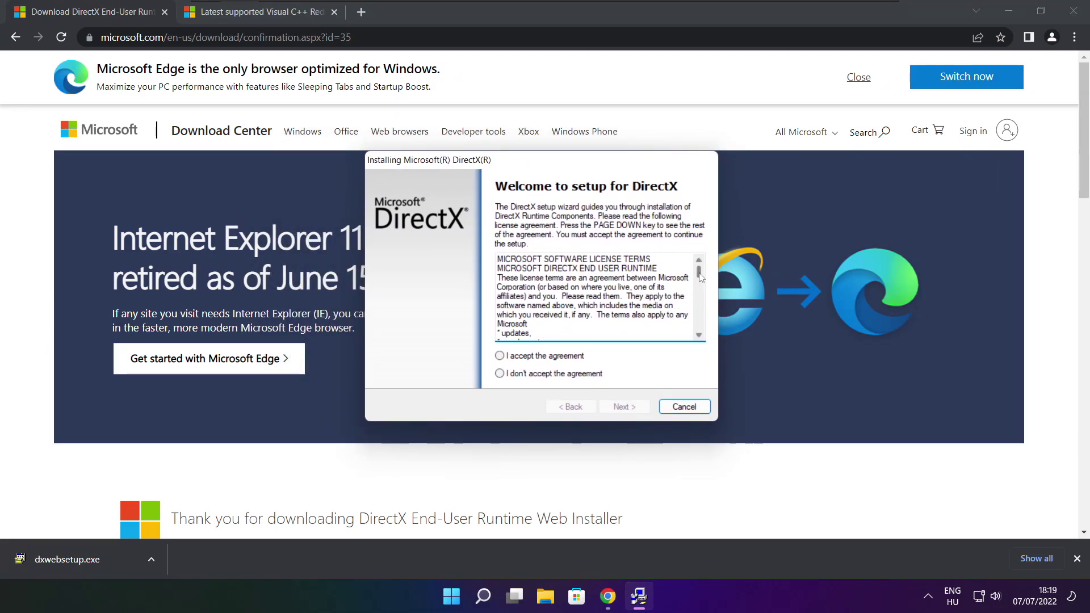
scroll(703, 278, down, 15)
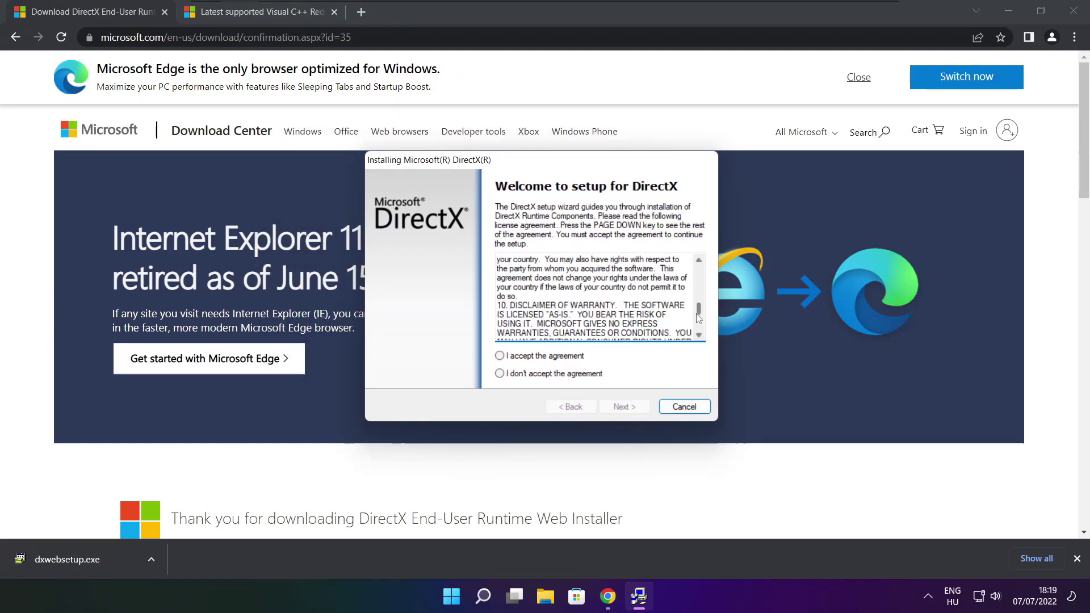
click(518, 356)
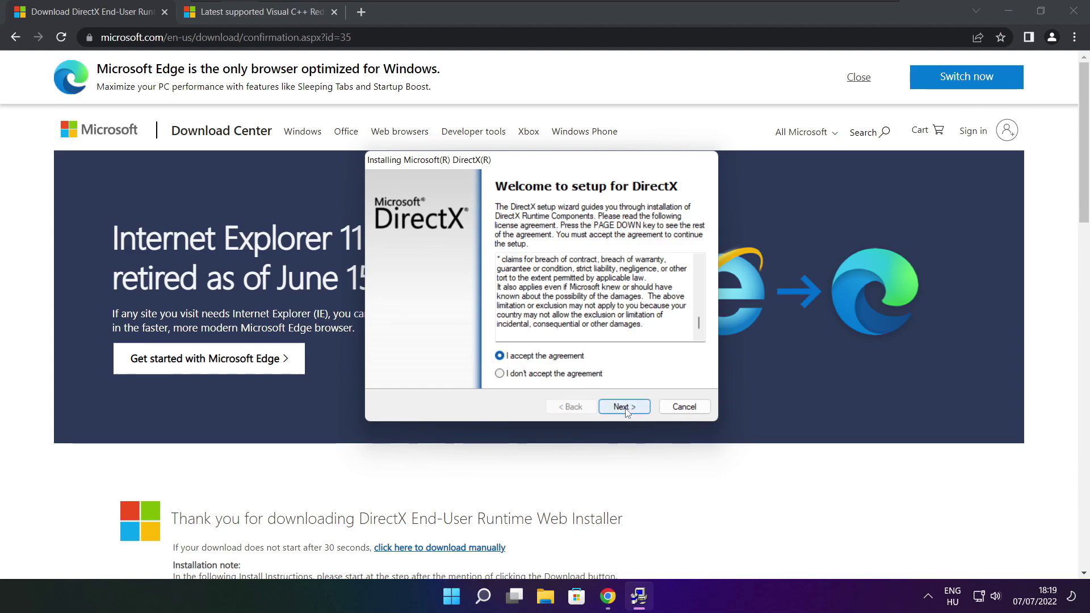
click(624, 406)
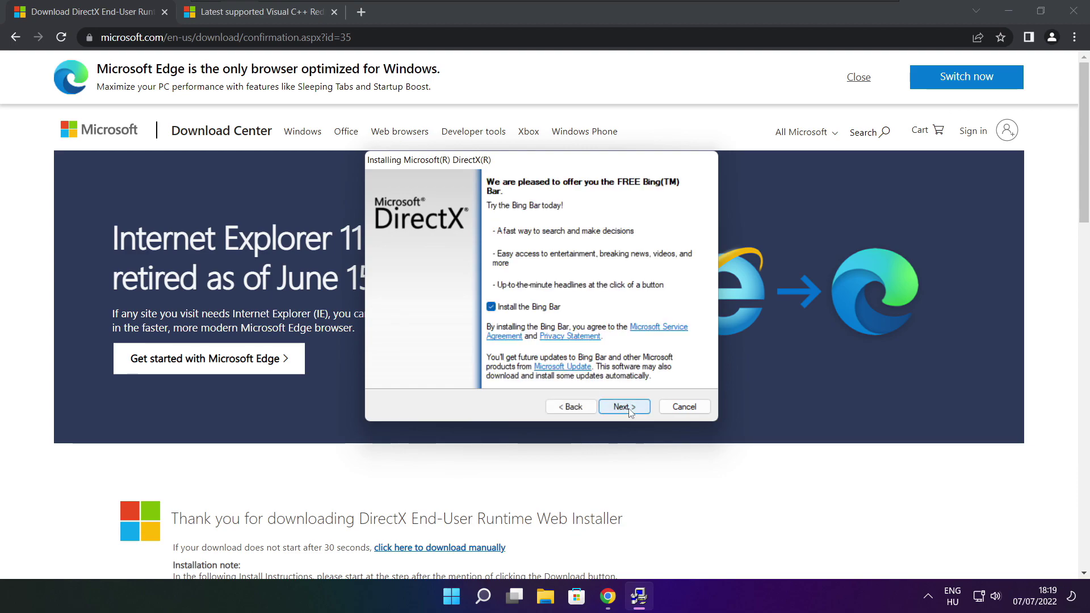
click(491, 308)
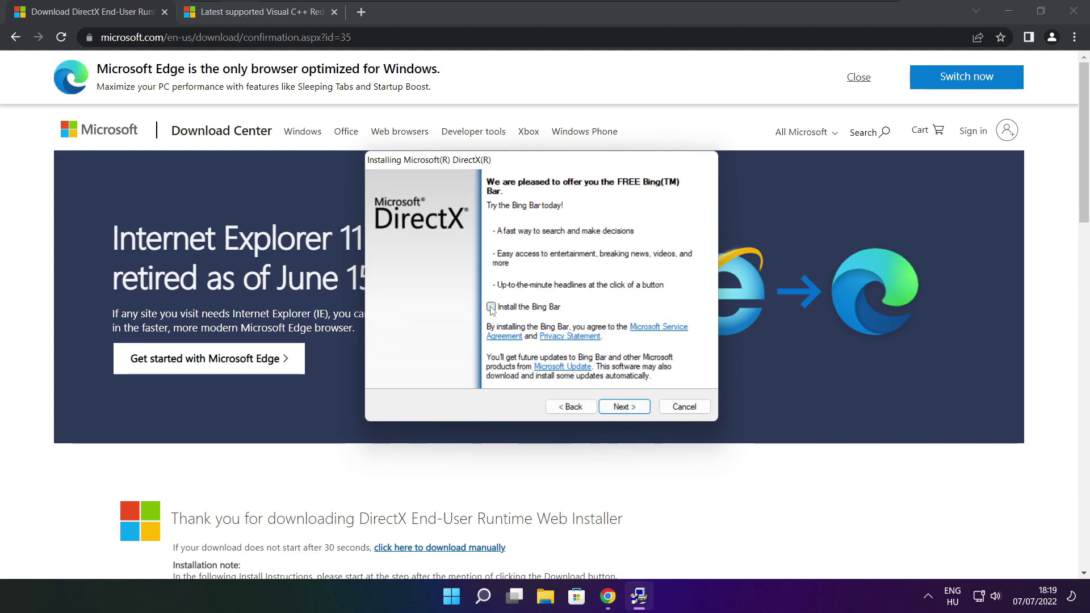
click(635, 410)
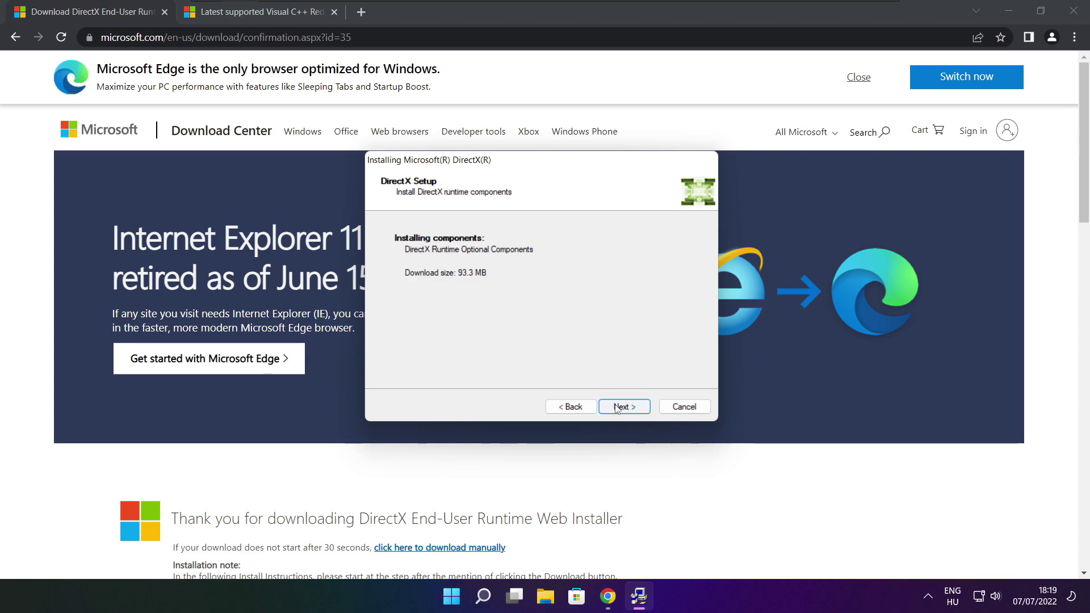
click(625, 408)
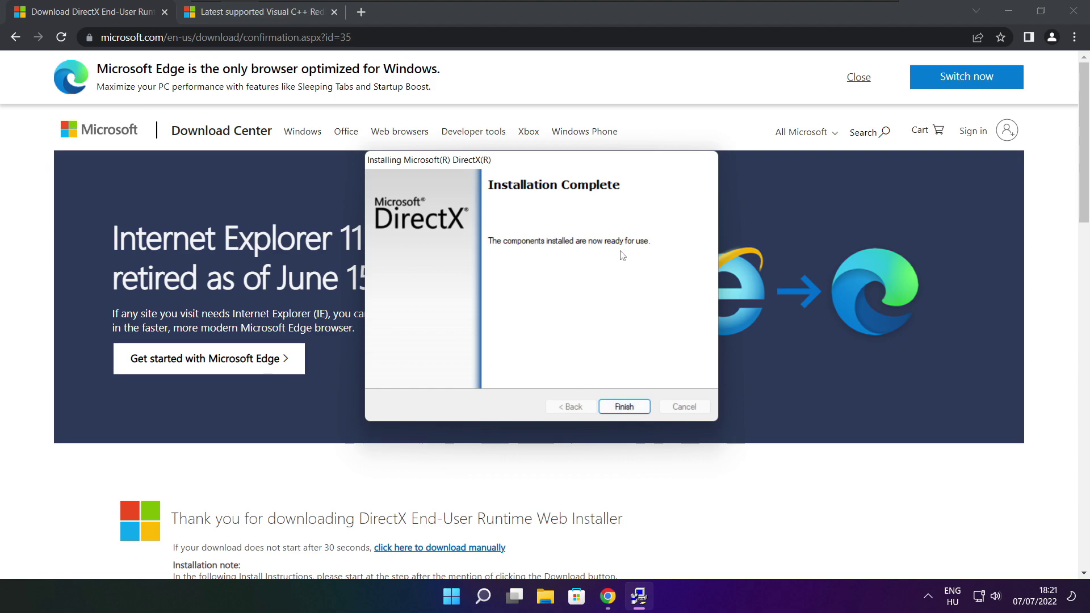
Close the finished DirectX installer and its tab, returning to the Visual C++ Redistributable docs table.
click(626, 406)
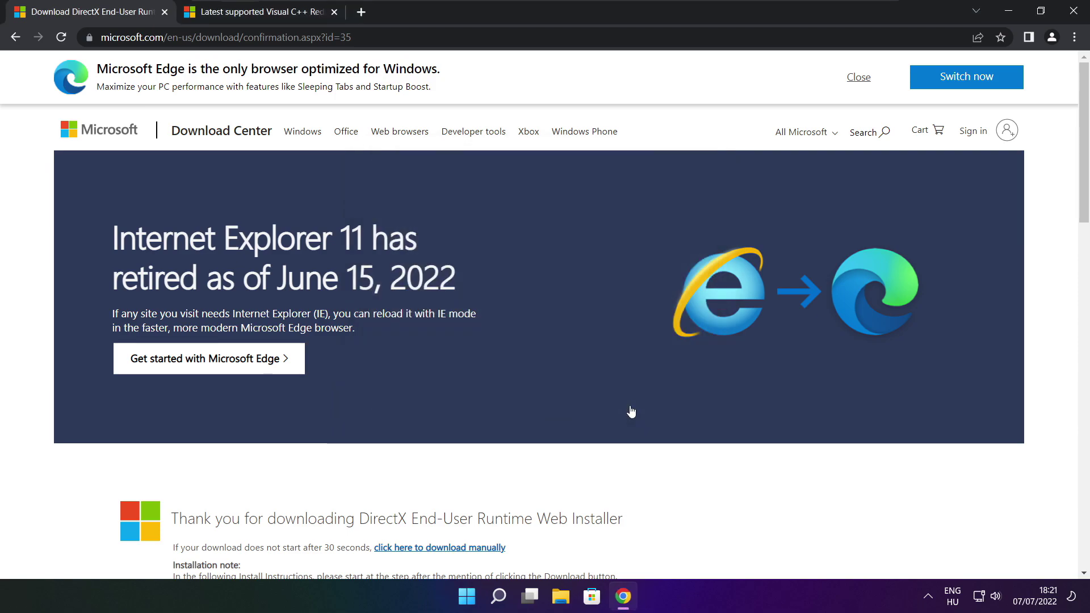
click(164, 14)
key(ctrl+l)
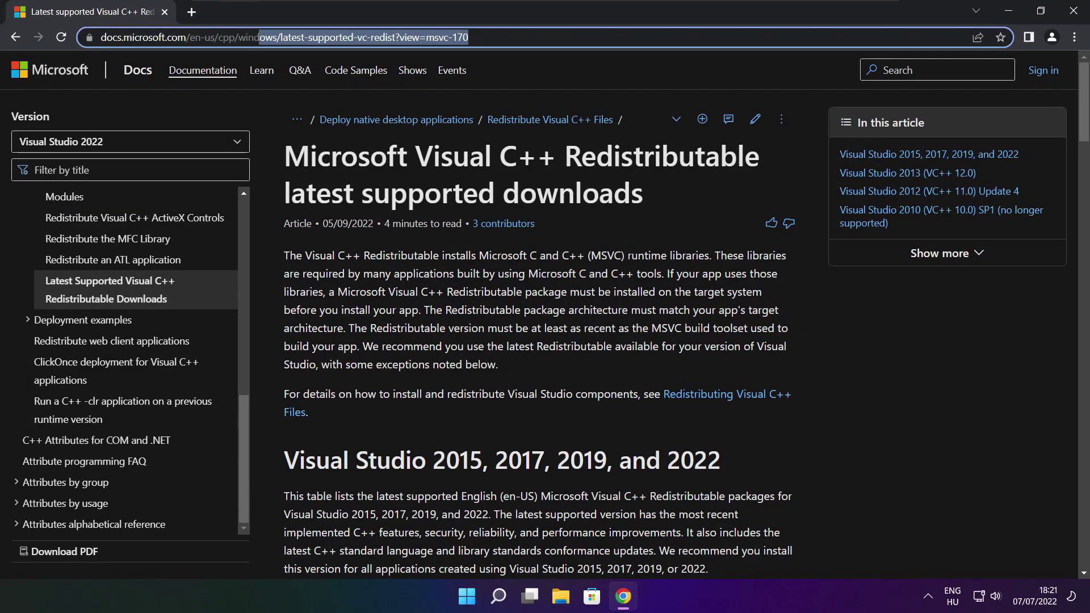
click(545, 56)
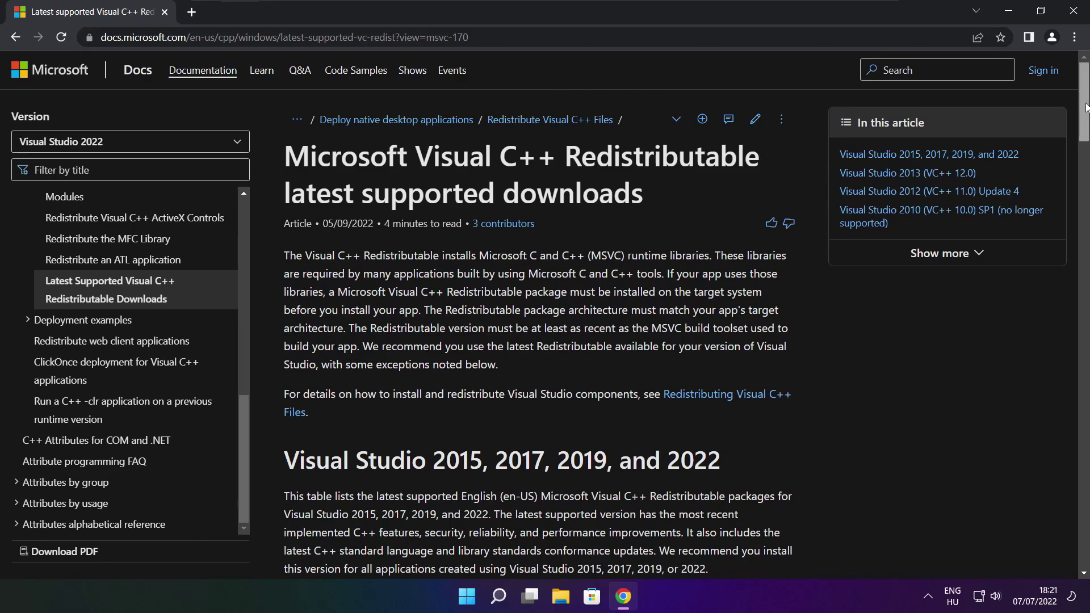
scroll(1076, 158, down, 5)
scroll(697, 226, up, 2)
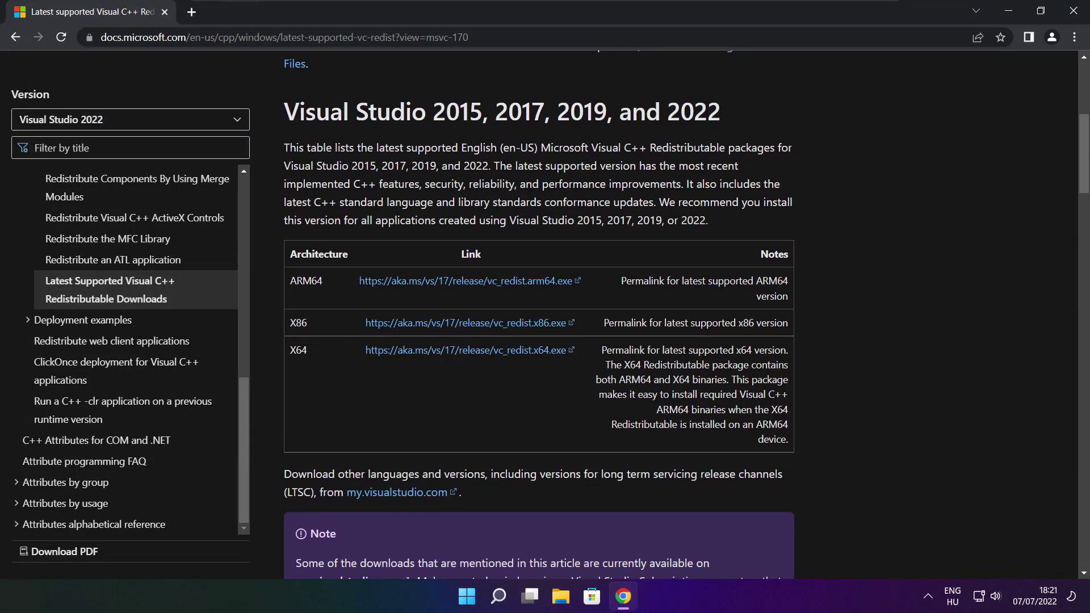
drag(288, 281, 732, 379)
click(733, 391)
Download the ARM64, X86 and X64 Visual C++ Redistributables and launch VC_redist.arm64.exe.
click(452, 282)
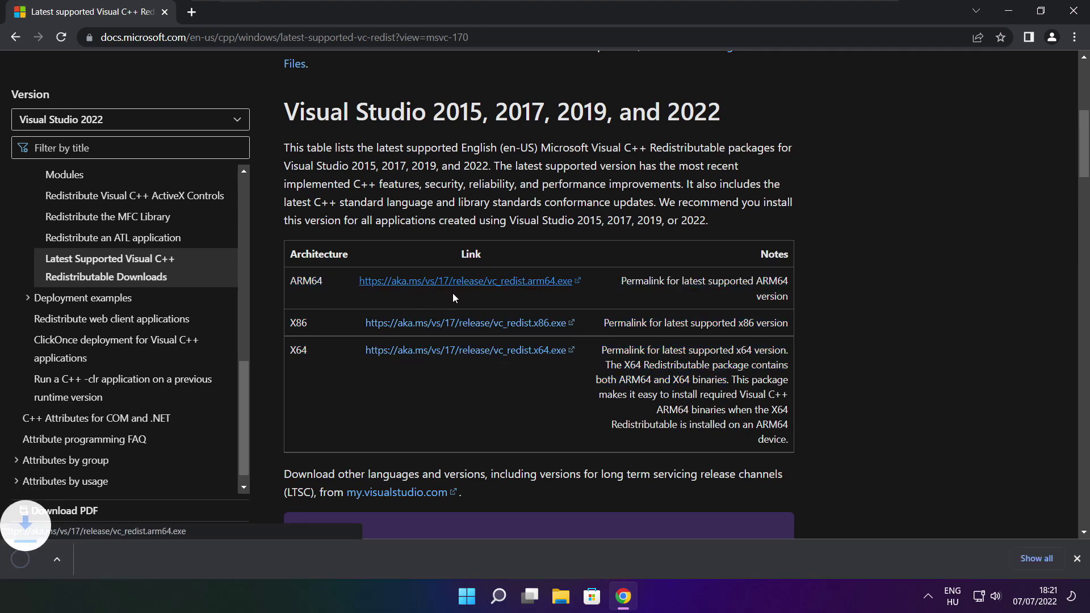
click(449, 327)
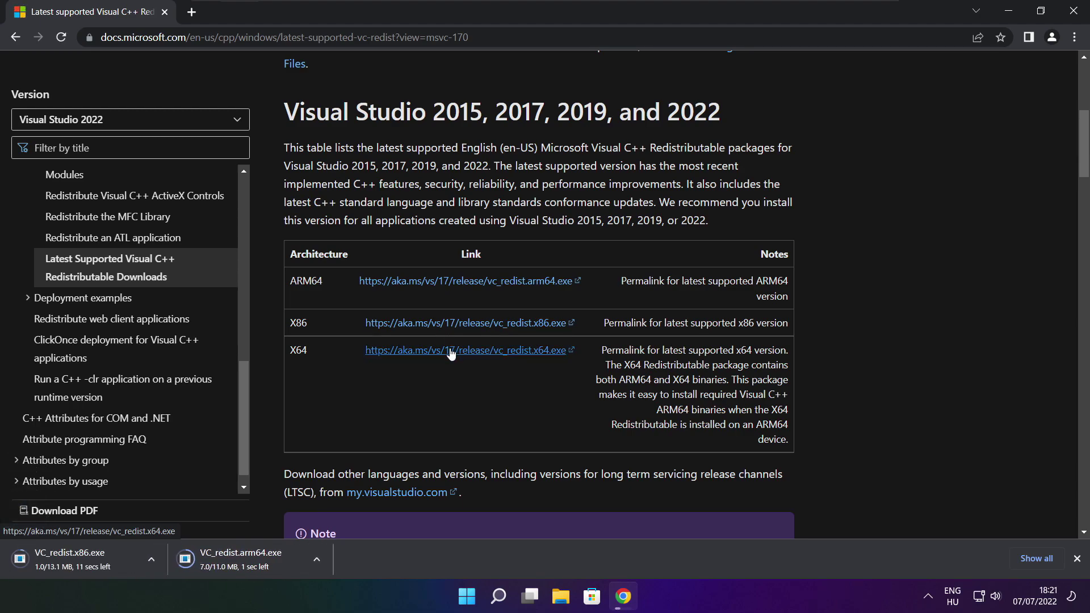
click(449, 352)
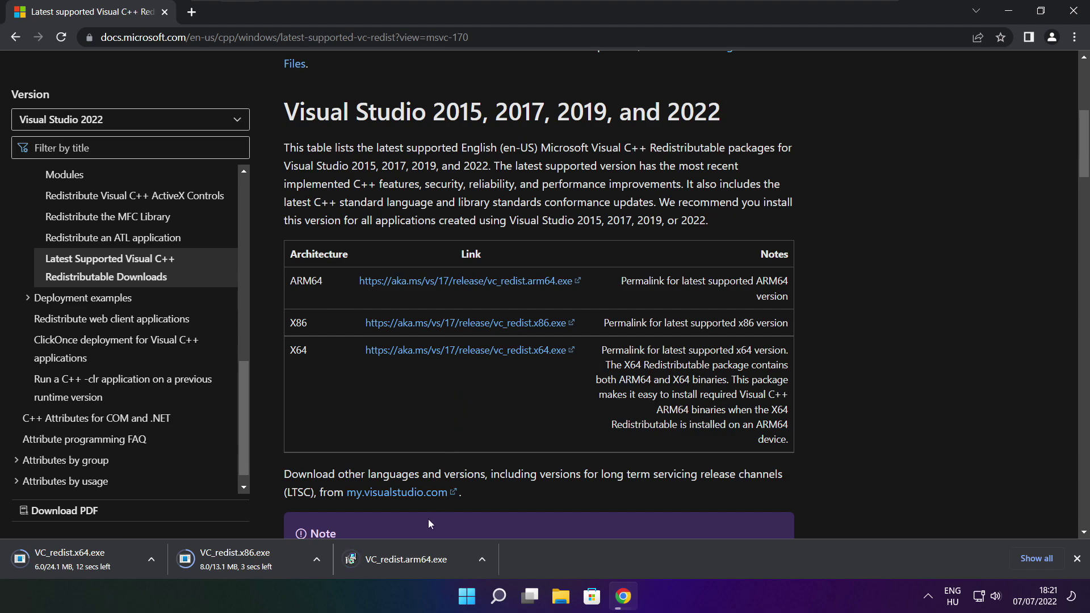
click(414, 561)
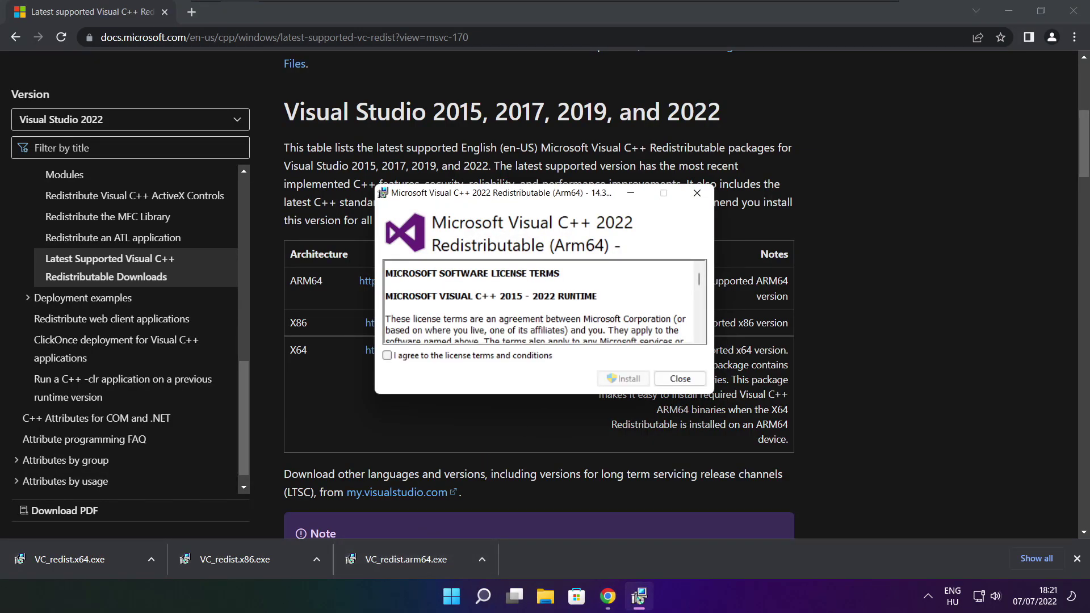
Attempt the ARM64 Visual C++ install and dismiss its Setup Failed message.
drag(699, 282, 699, 333)
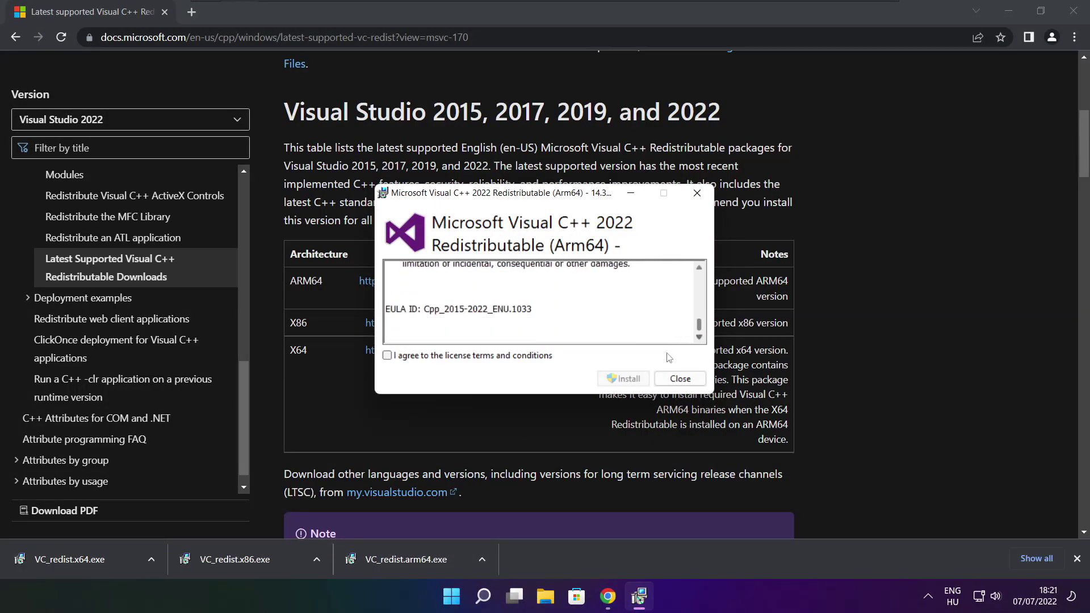
click(387, 356)
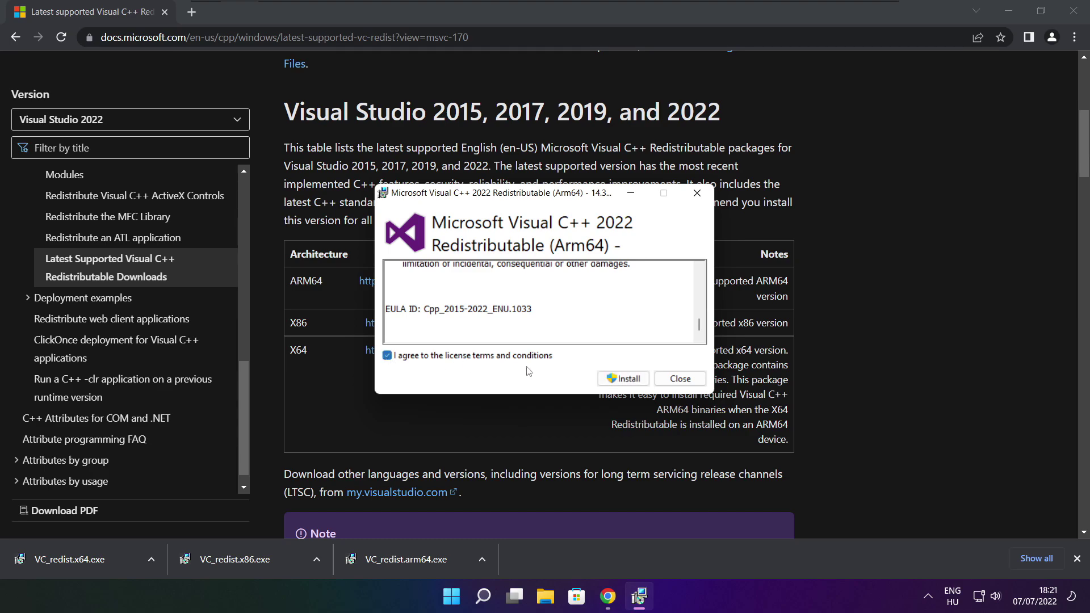
click(623, 378)
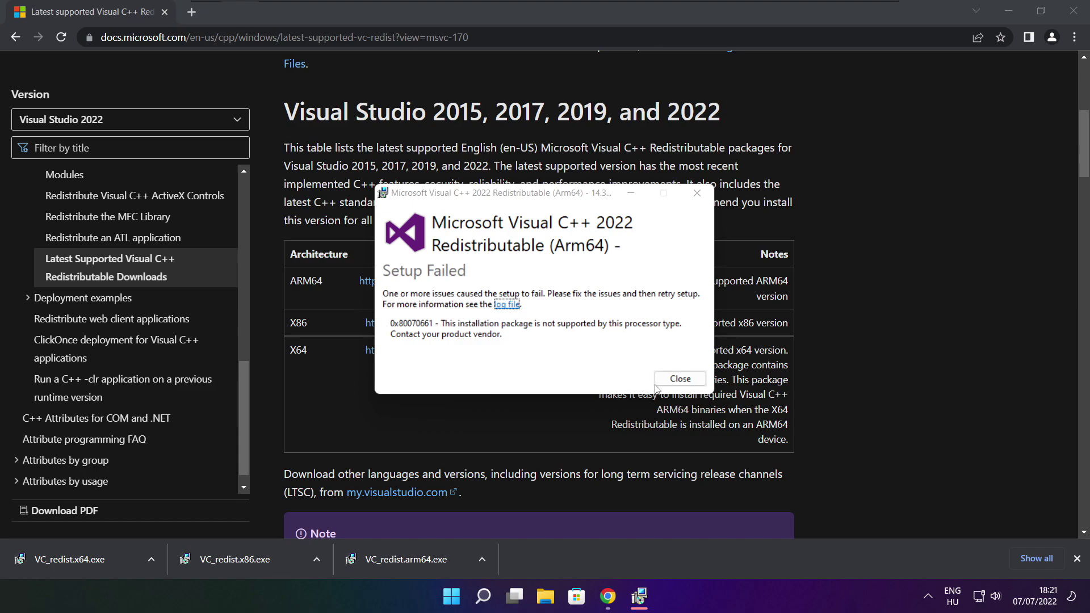
click(661, 380)
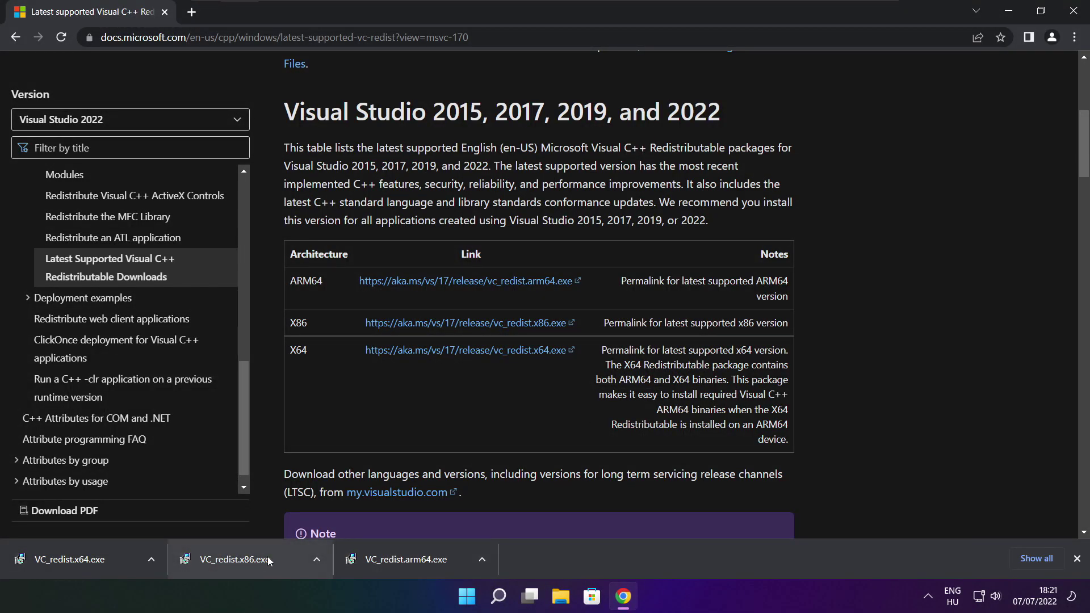
Install the x86 Visual C++ 2015-2022 Redistributable from VC_redist.x86.exe and close the installer.
click(259, 562)
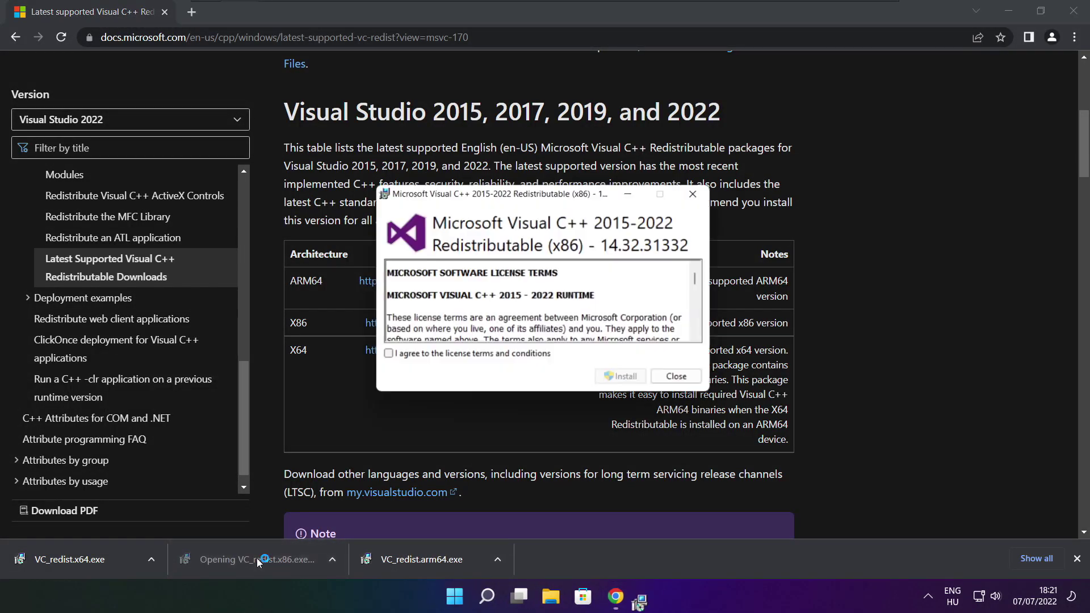
drag(699, 279, 700, 332)
click(387, 355)
click(624, 378)
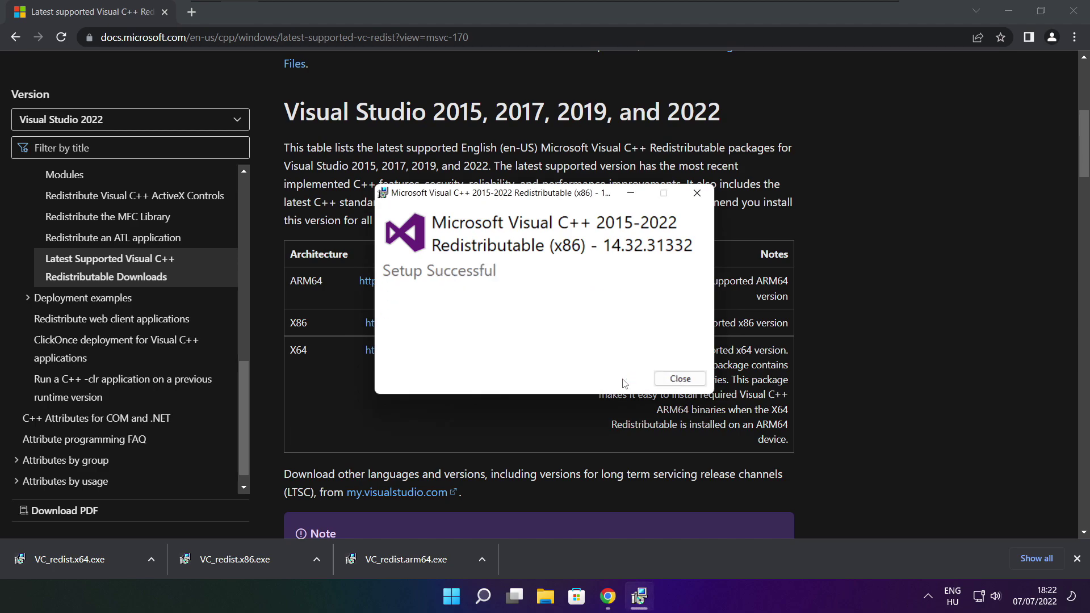
click(678, 379)
Install the x64 Visual C++ 2015-2022 Redistributable (14.32.31332) and close the installer.
click(89, 559)
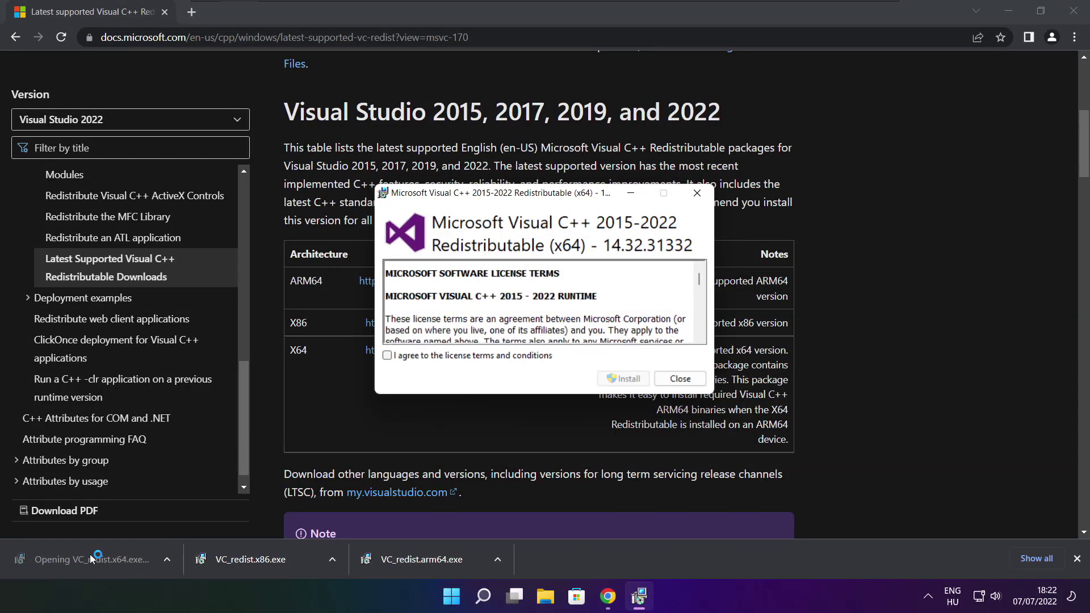
drag(699, 278, 700, 324)
click(387, 355)
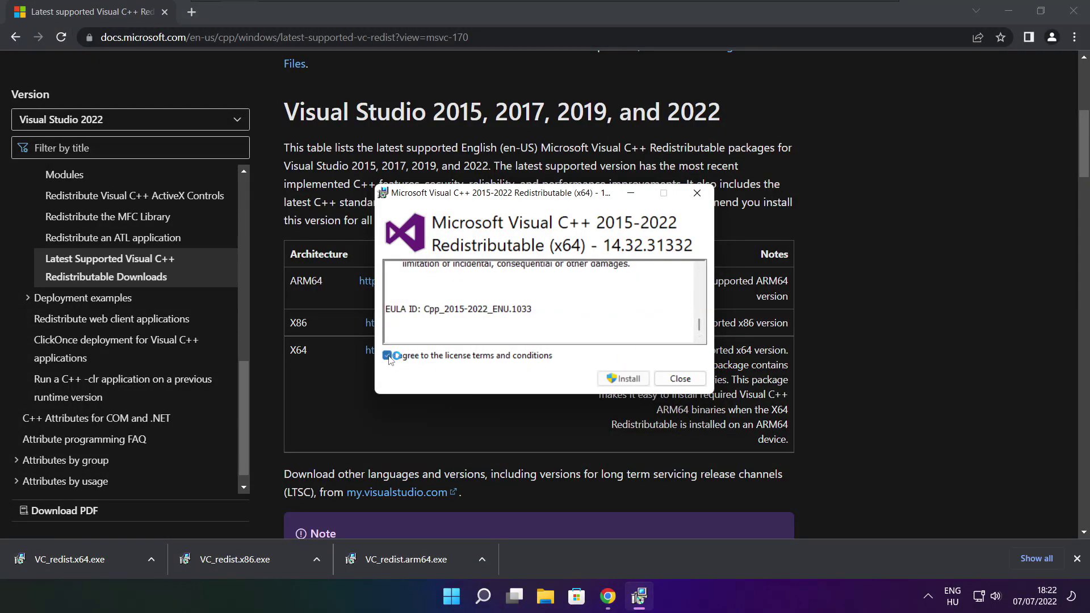
click(627, 381)
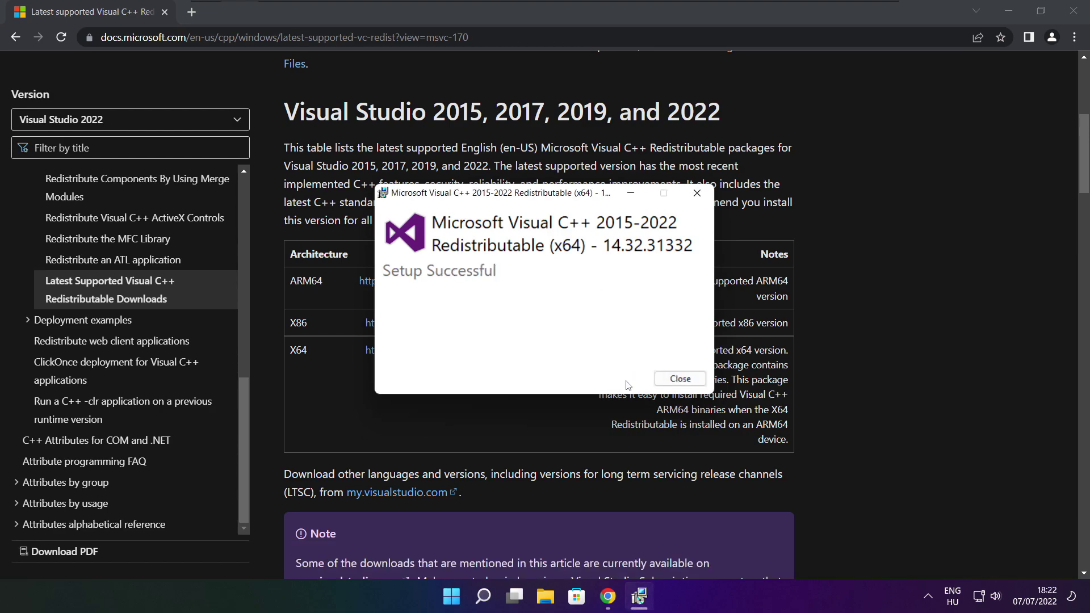
click(679, 379)
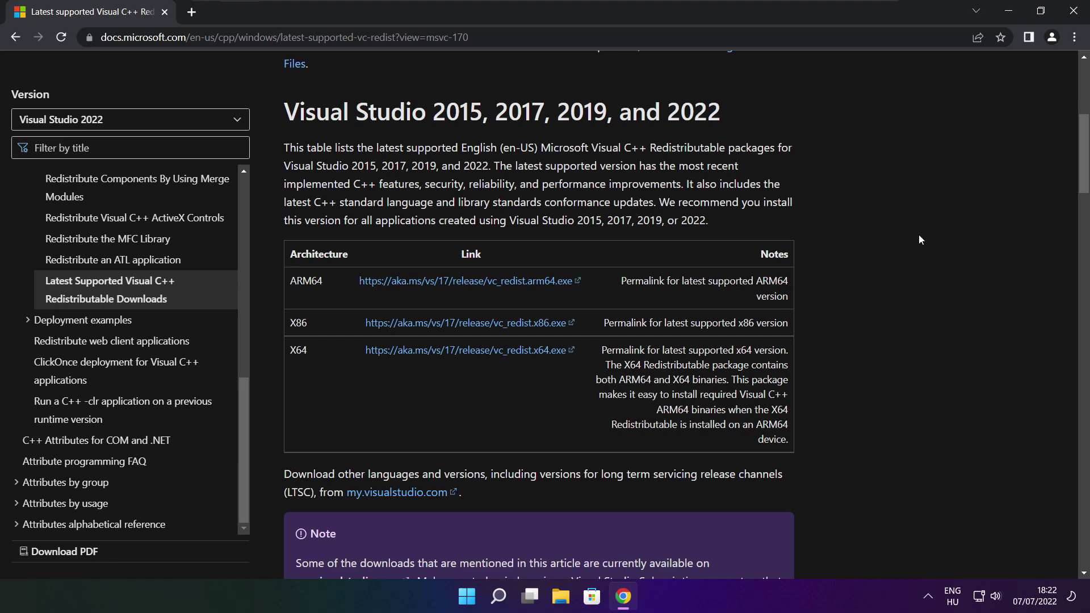
Close Chrome and open Task Manager's Startup apps list.
click(1074, 13)
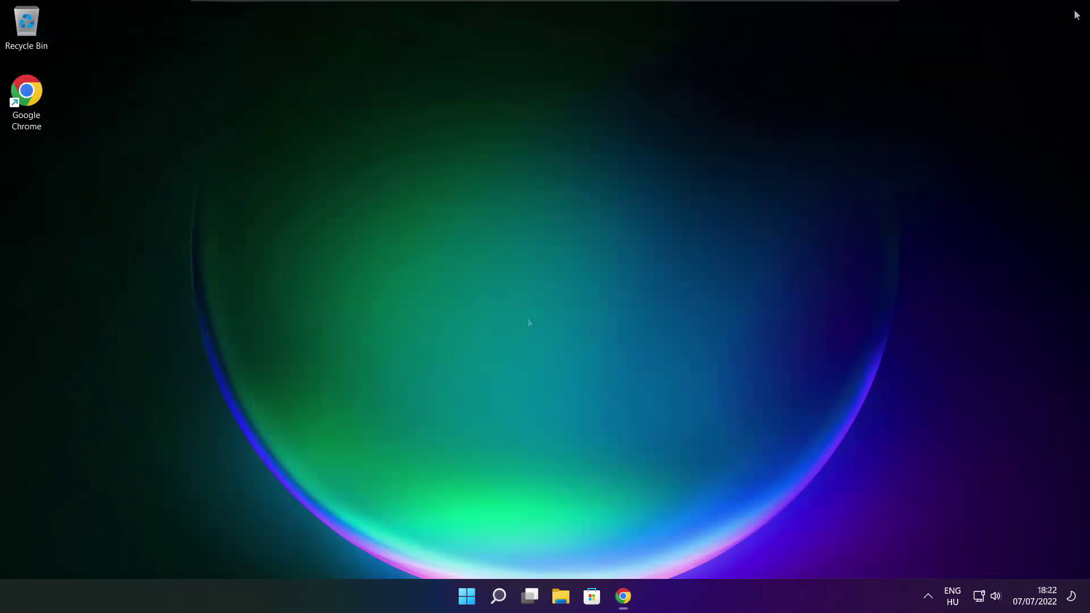
right_click(469, 599)
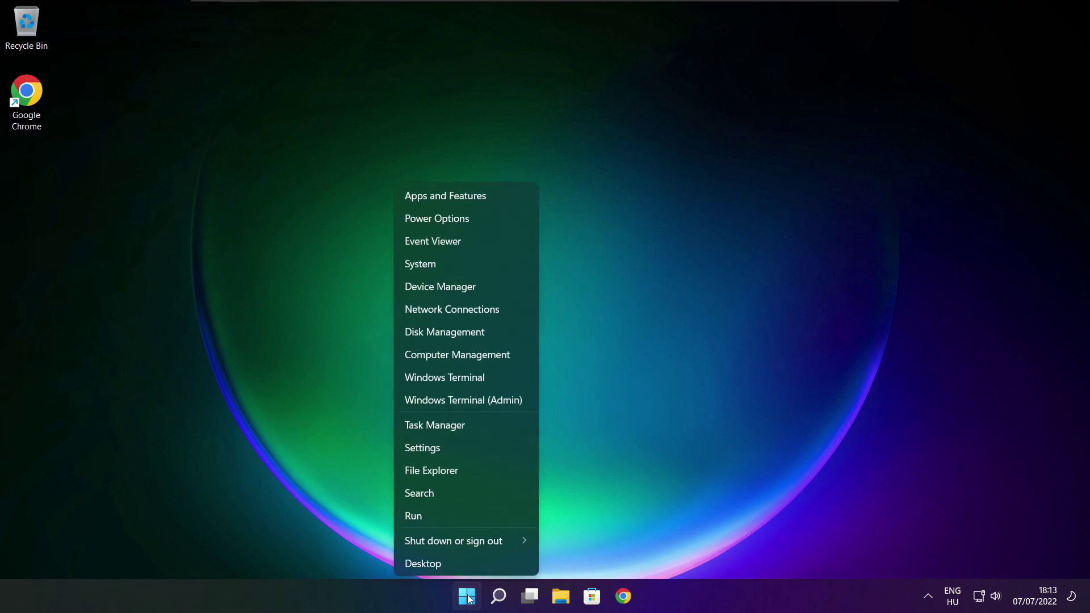
click(468, 426)
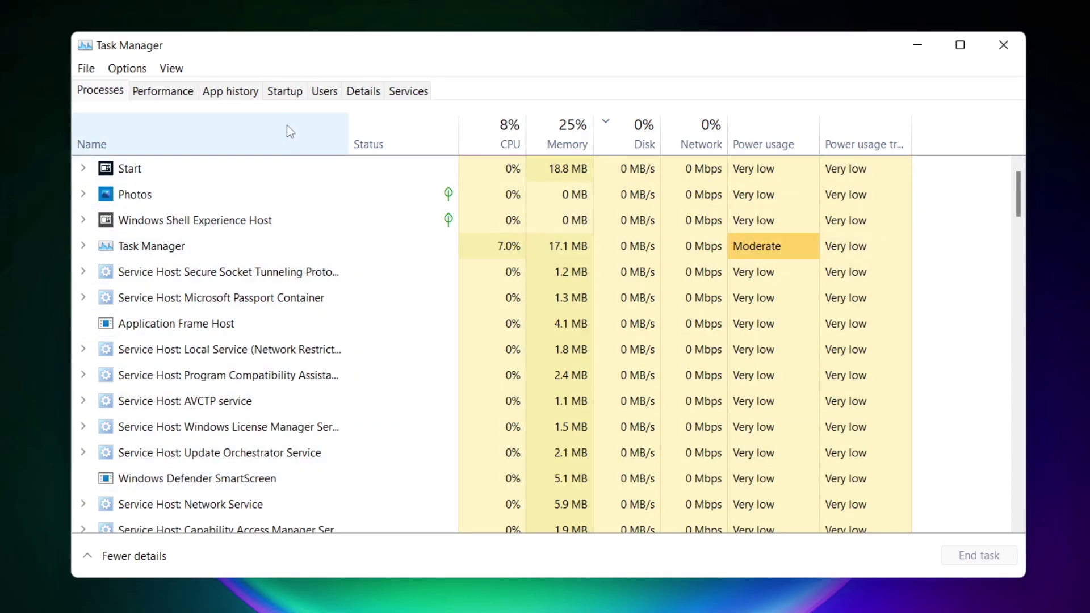
click(289, 93)
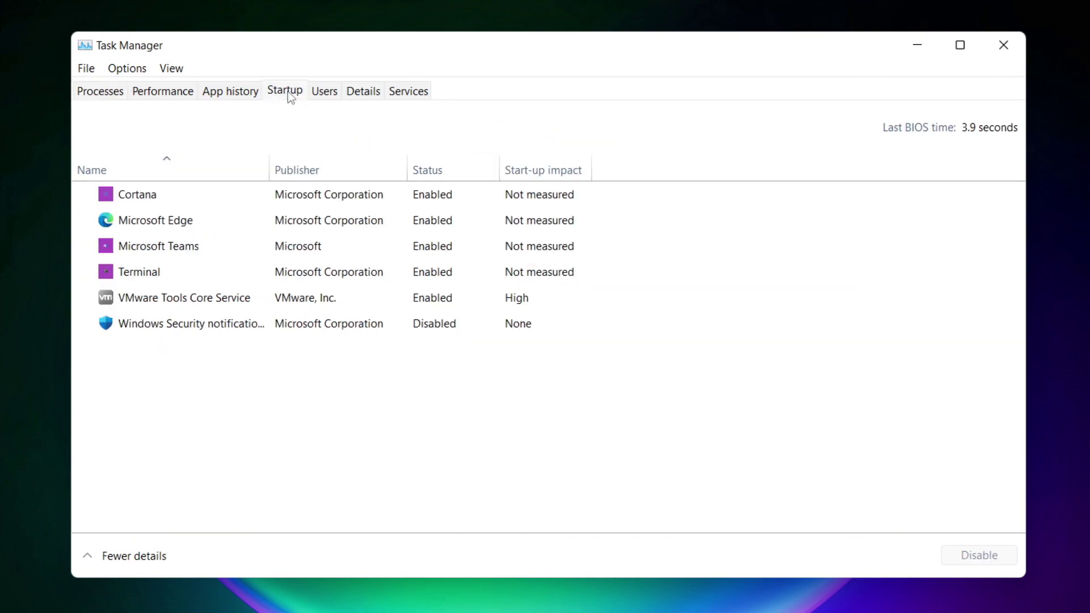
Disable Cortana, Microsoft Edge, Microsoft Teams and Terminal as startup apps.
click(309, 204)
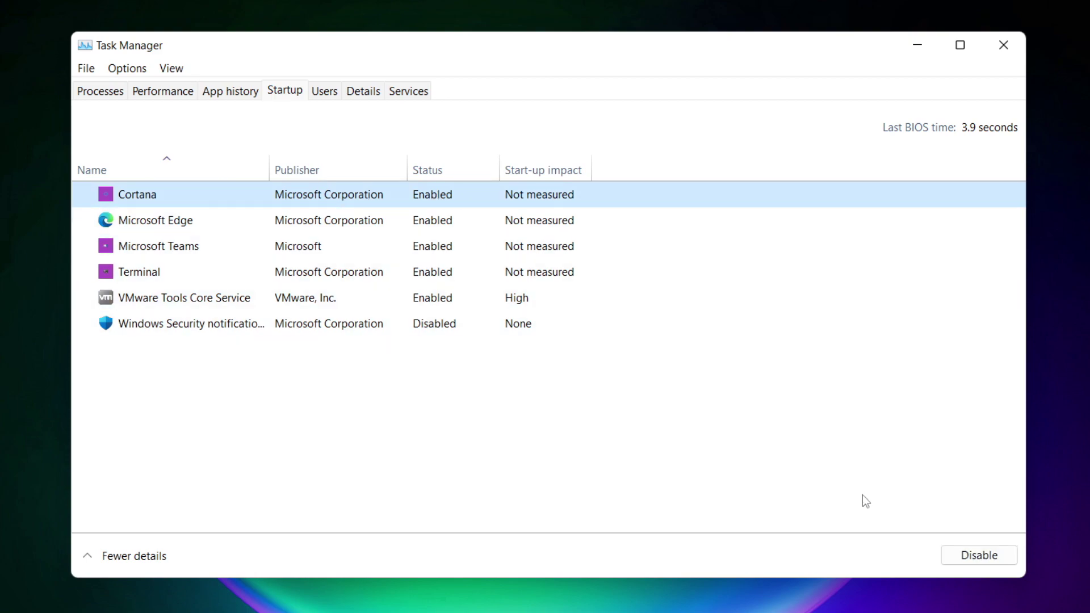
click(978, 560)
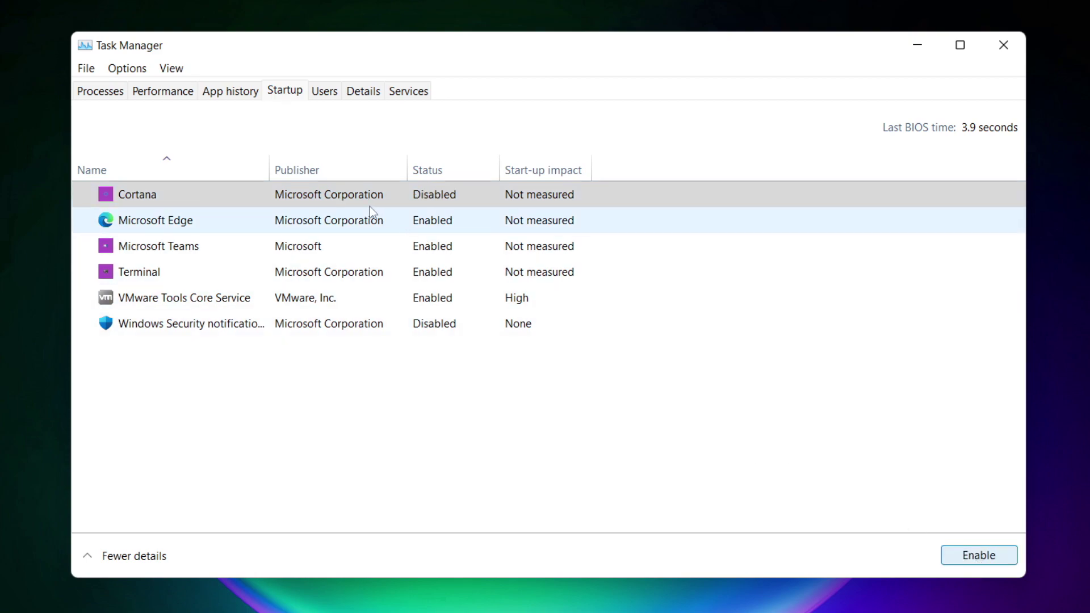
click(296, 230)
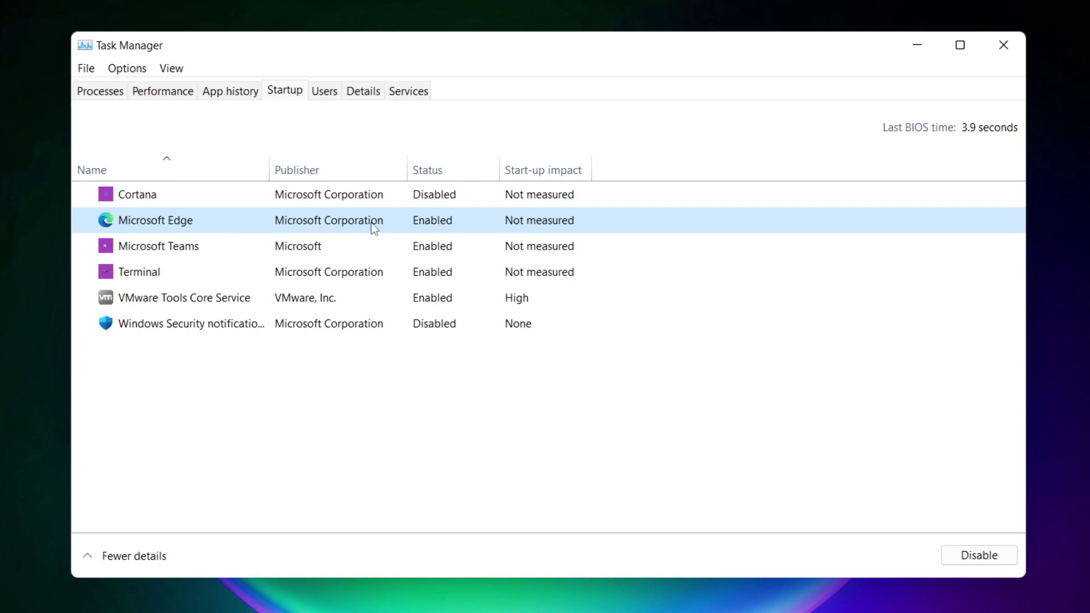
click(981, 562)
click(451, 250)
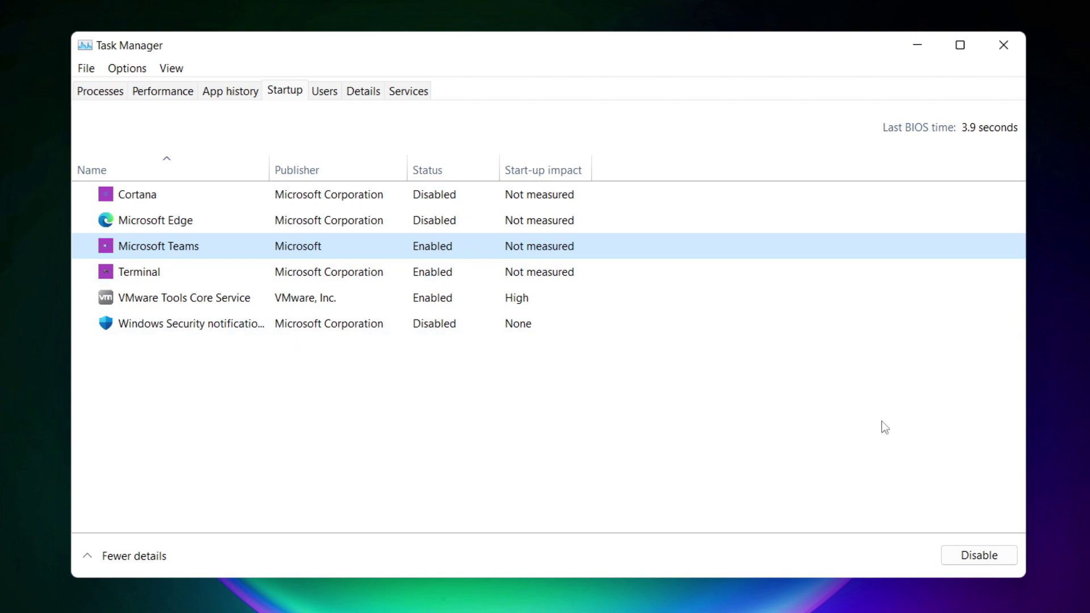
click(1000, 569)
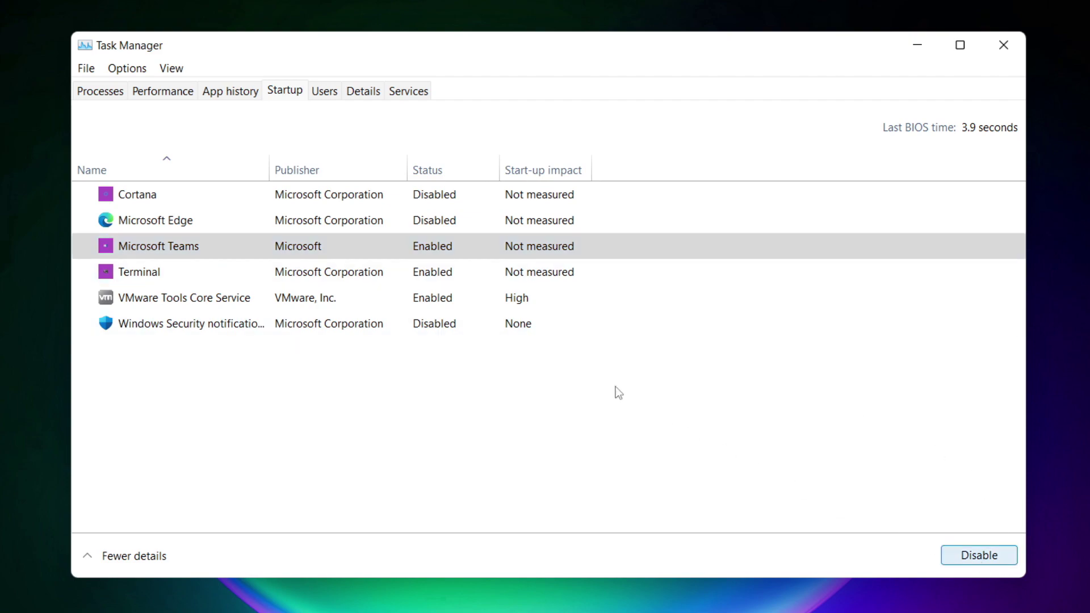
click(363, 277)
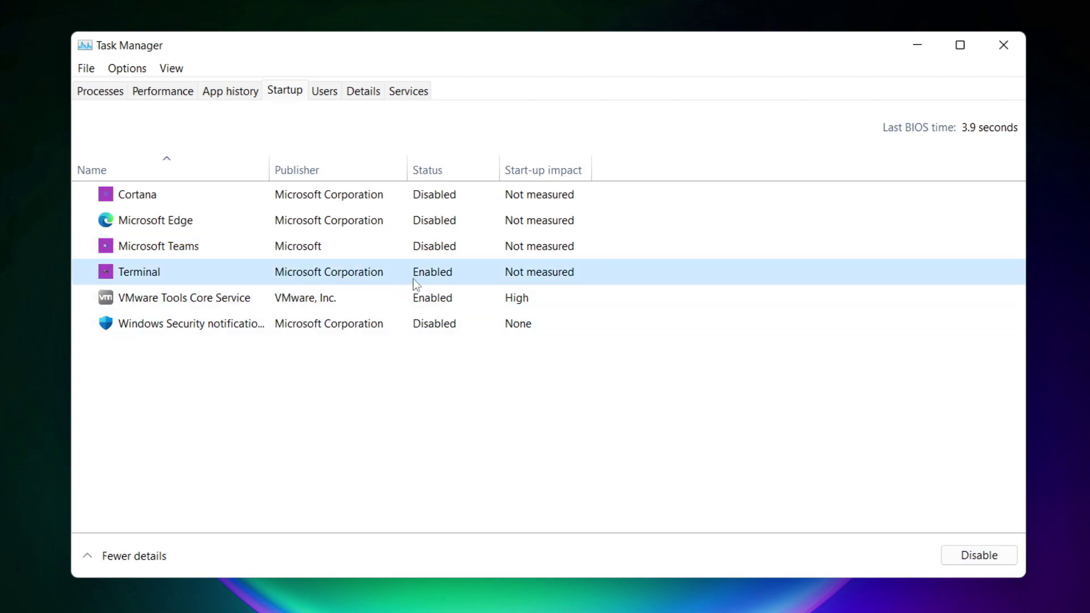
click(996, 561)
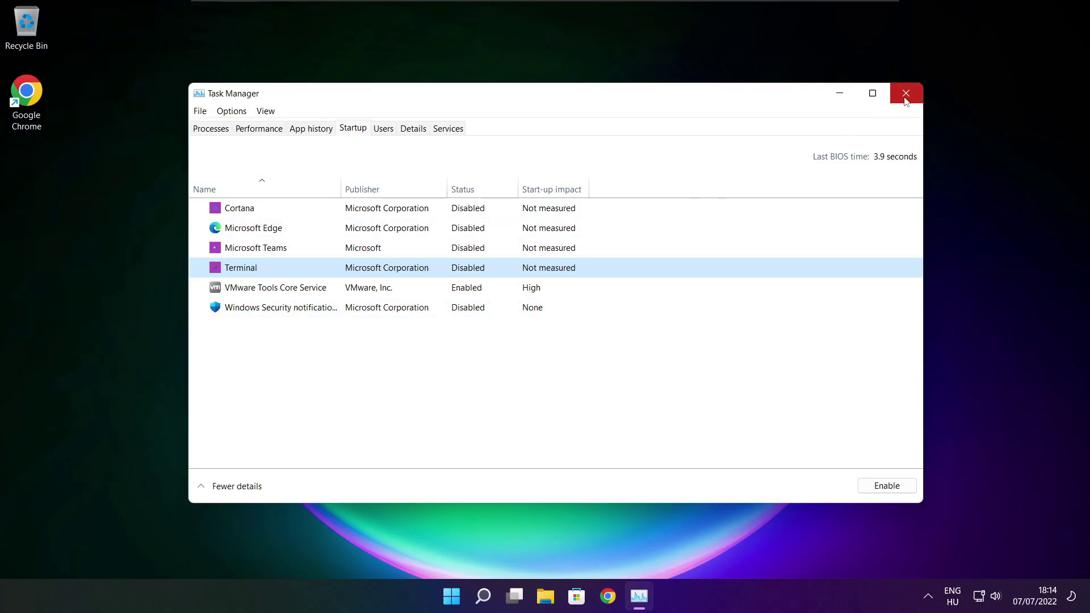
Close Task Manager, launch Command Prompt as administrator from a cmd search, and enter sfc /scannow.
click(905, 94)
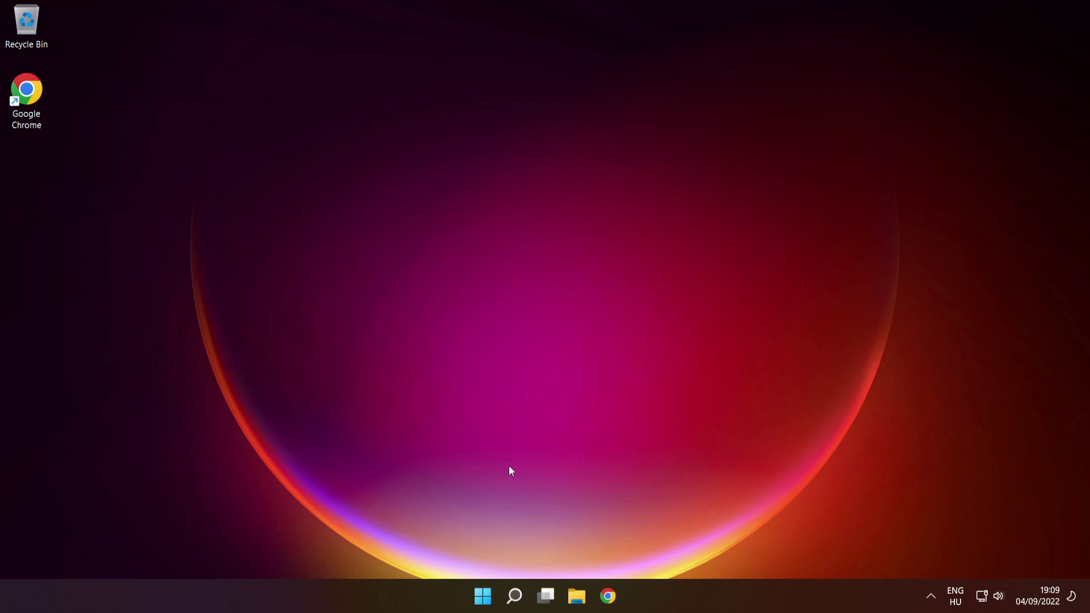
mouse_move(509, 605)
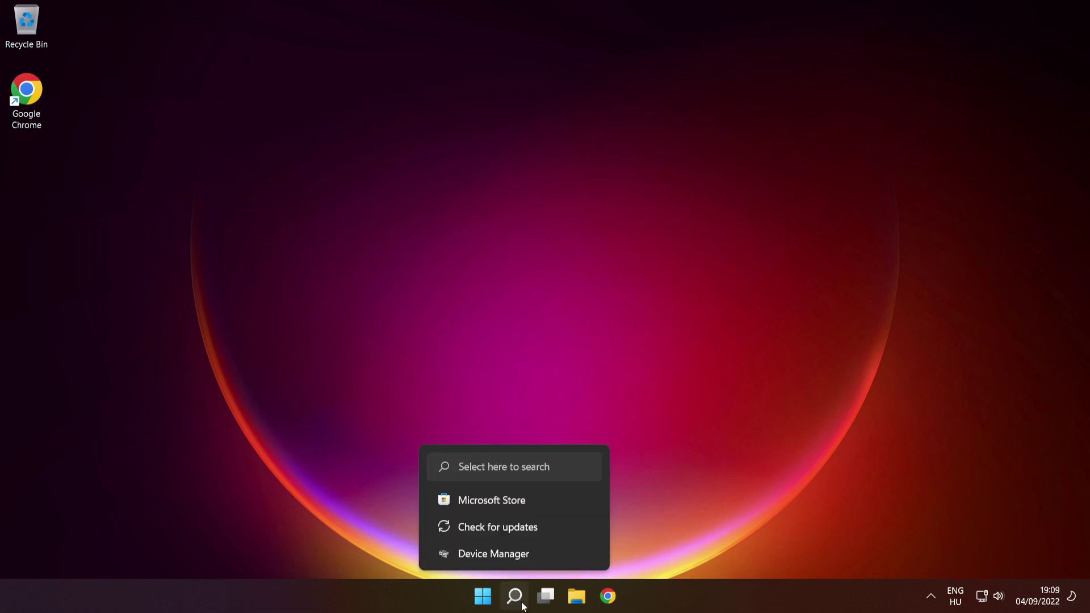
click(515, 596)
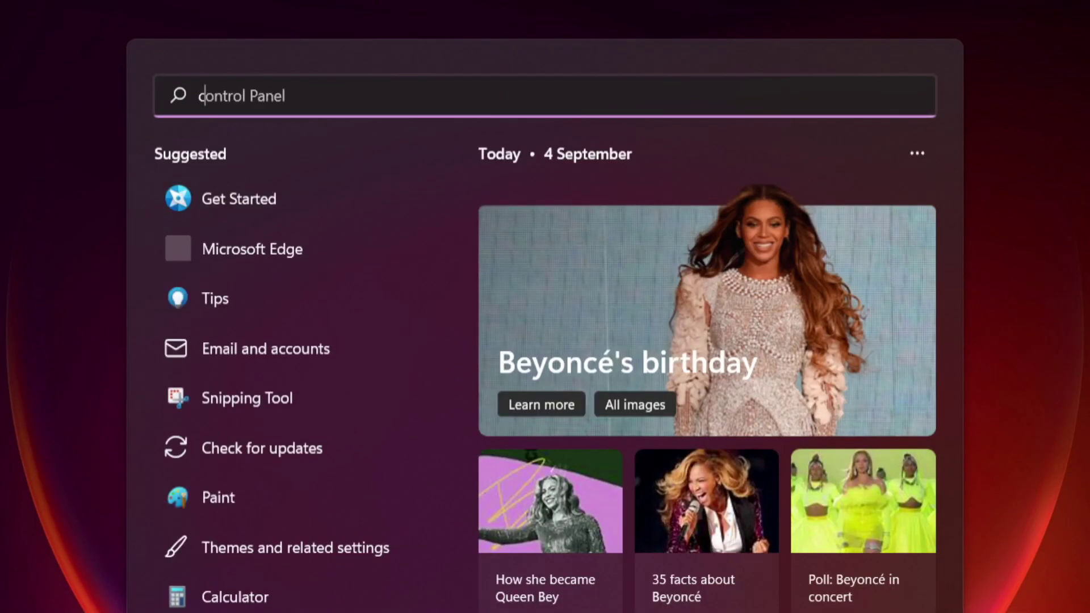
text(cmd)
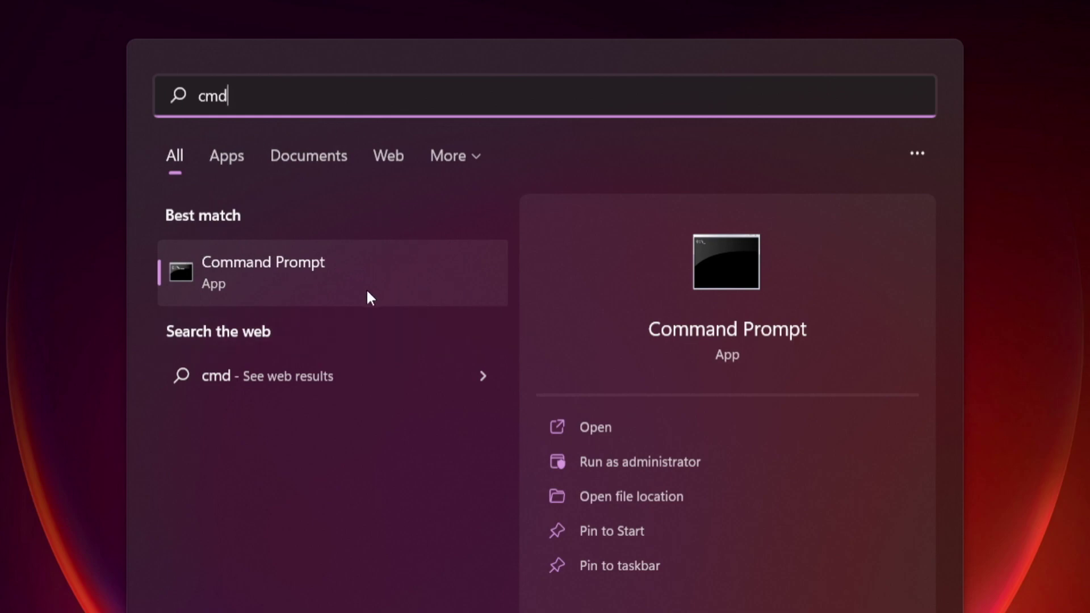
right_click(401, 271)
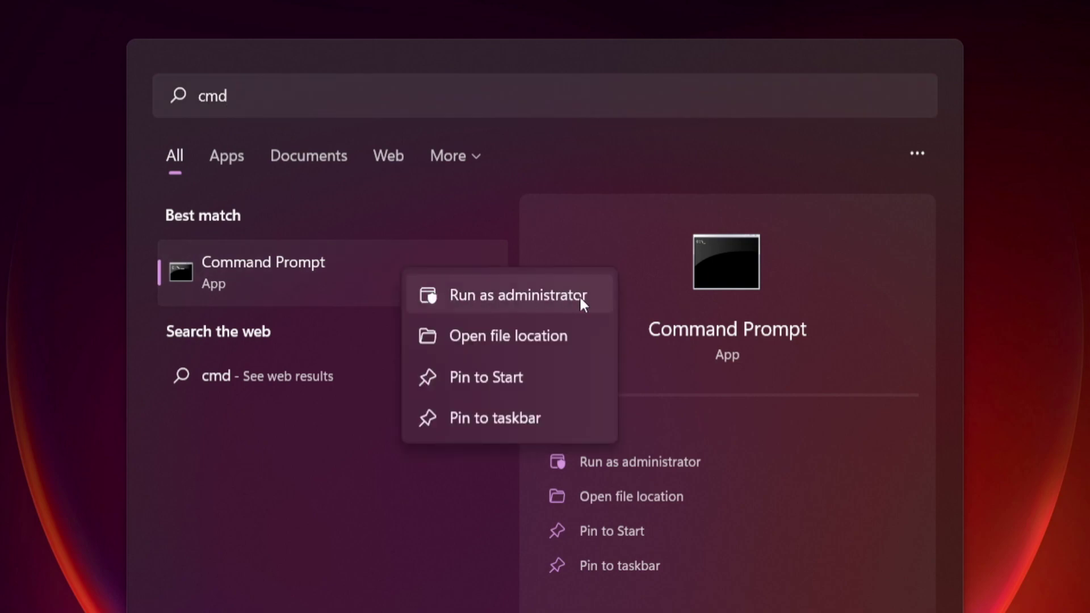
click(518, 293)
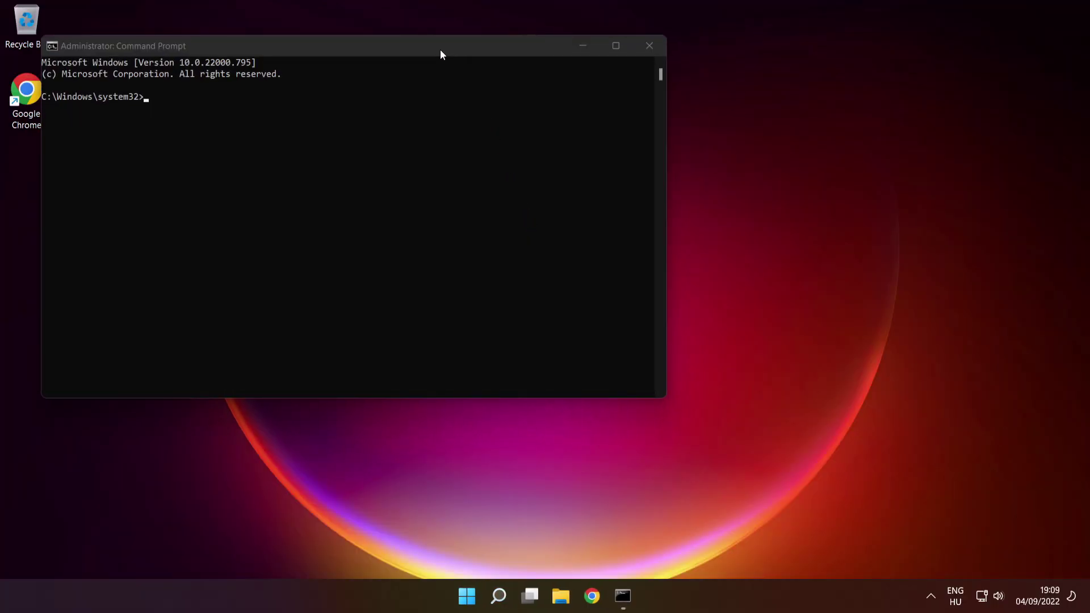
drag(438, 47, 628, 135)
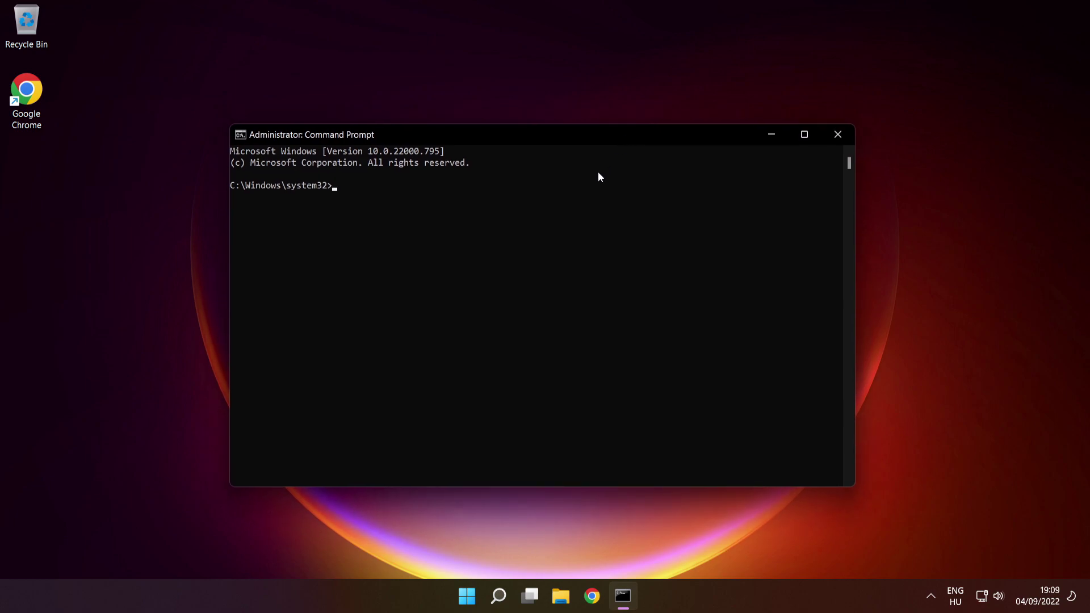
text(sfc /scannow)
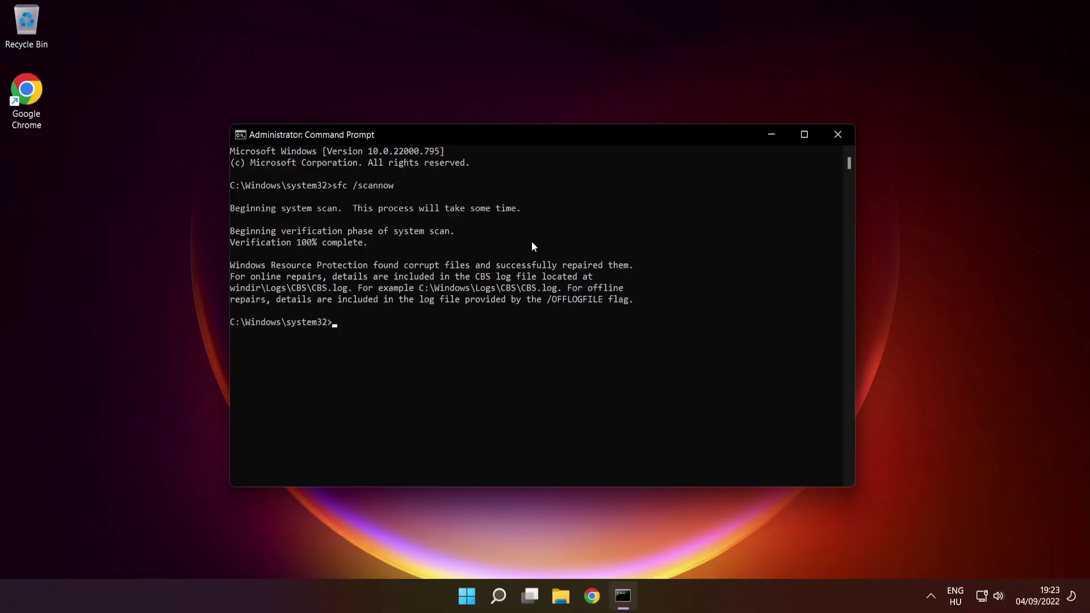
Close Command Prompt and bring up the Start menu's Sleep, Shut down and Restart choices.
click(838, 136)
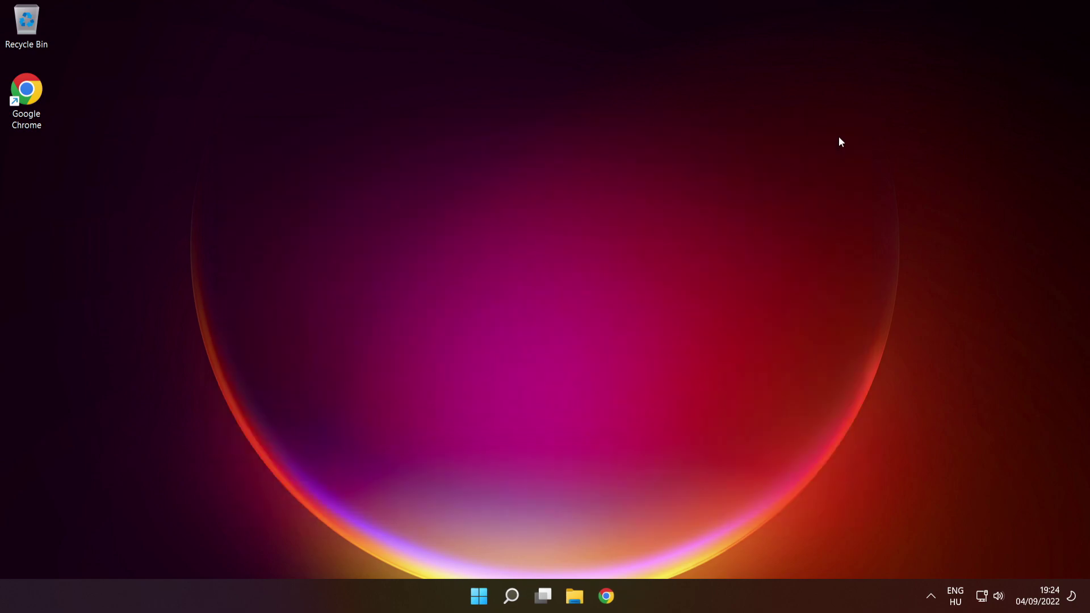
click(482, 596)
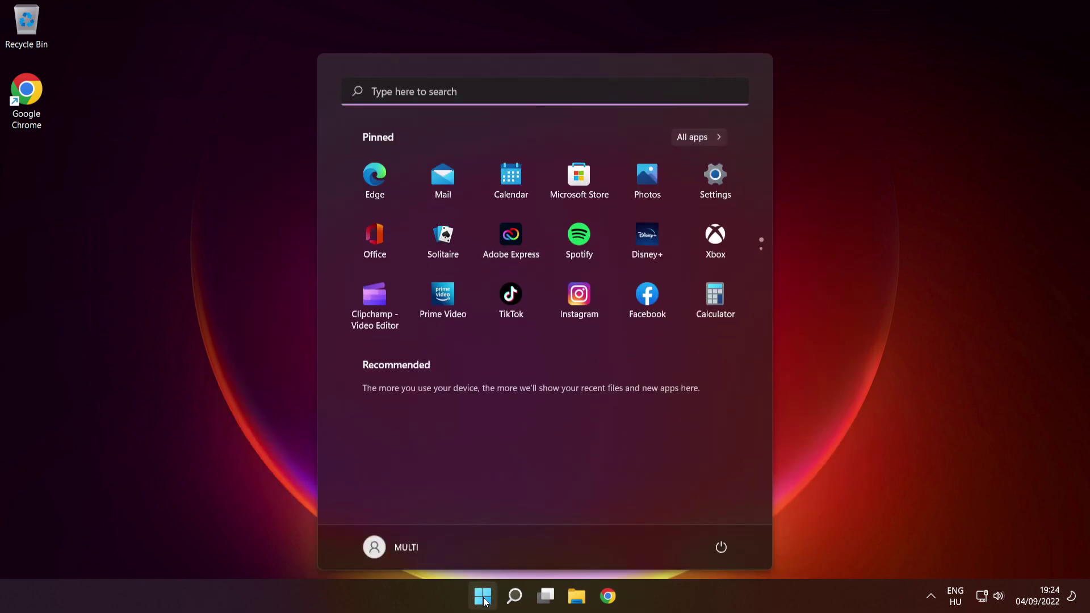
click(721, 547)
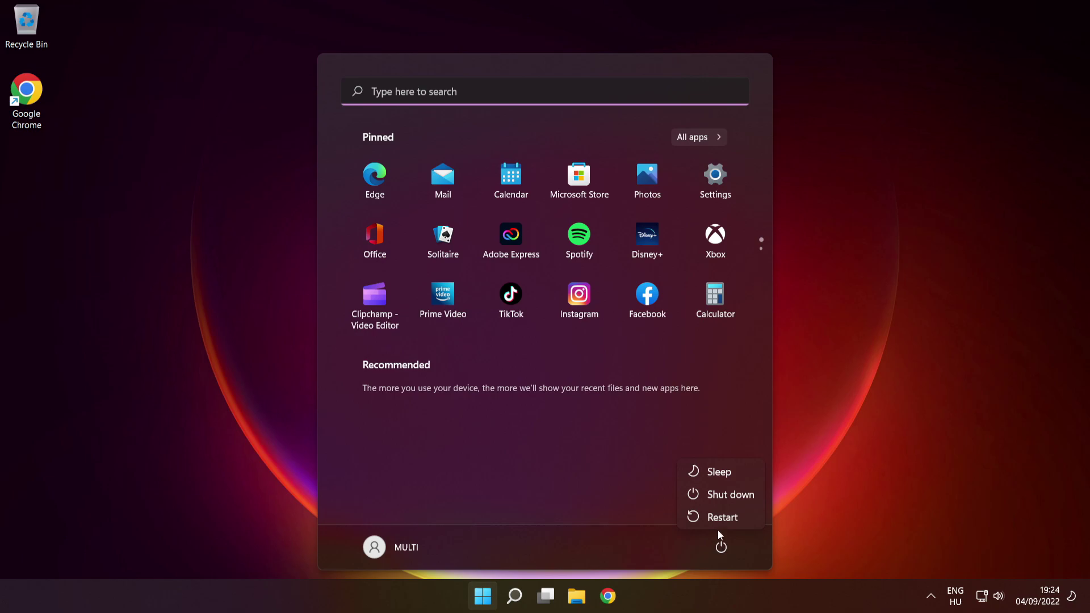